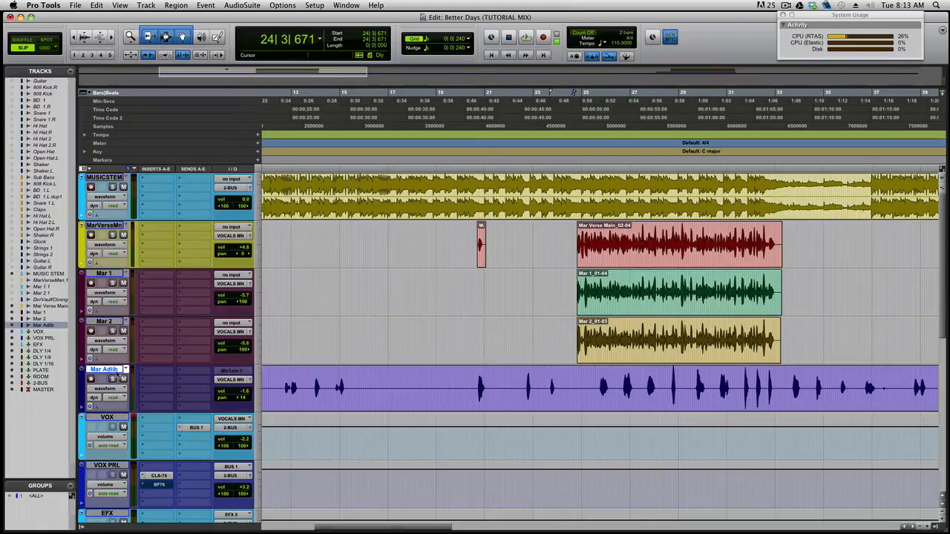
Audition the ad-lib phrases from several points, including bars 28 and 29.
{"action": "left_click_drag", "start_coordinate": [424, 530], "coordinate": [449, 529]}
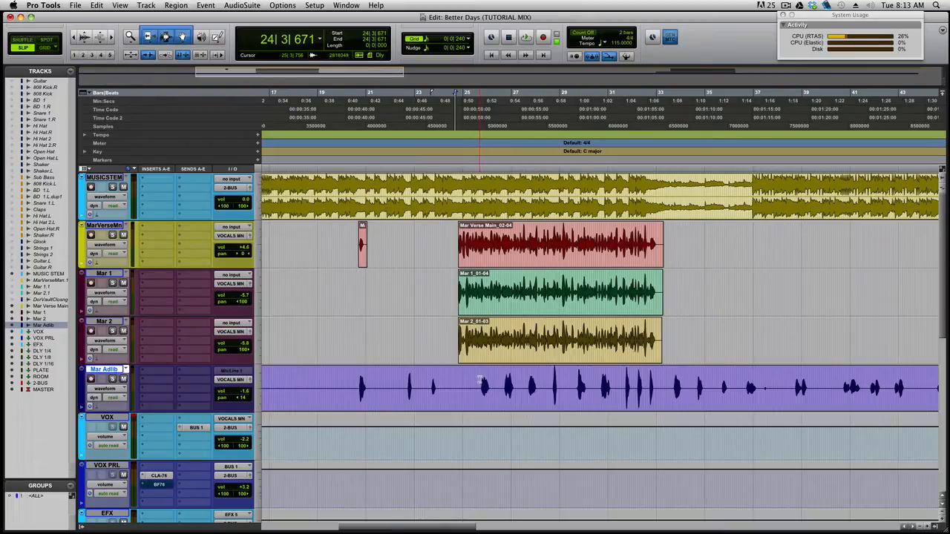
{"action": "left_click", "coordinate": [481, 380]}
{"action": "key", "text": "space"}
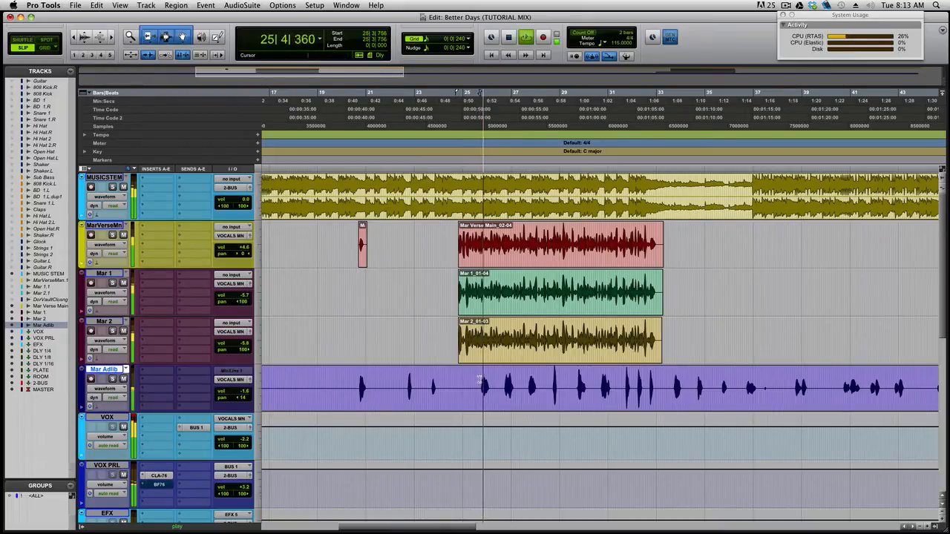
{"action": "key", "text": "space"}
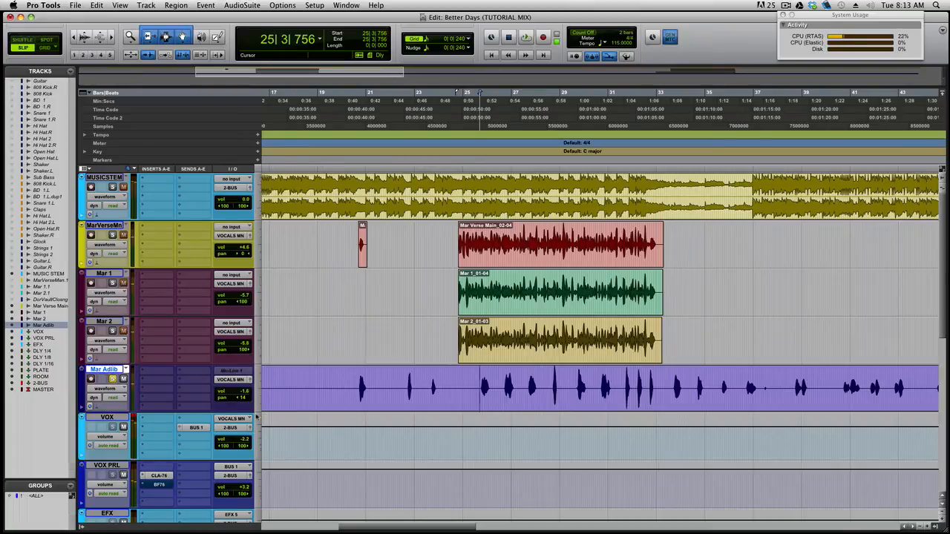
{"action": "key", "text": "space"}
{"action": "key", "text": "space"}
{"action": "left_click", "coordinate": [551, 386]}
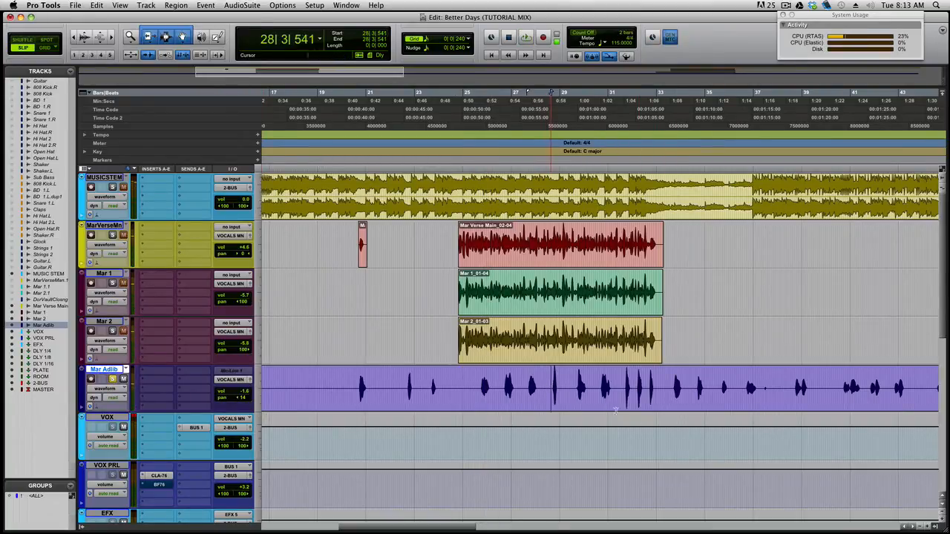
{"action": "key", "text": "space"}
{"action": "key", "text": "space"}
{"action": "left_click", "coordinate": [577, 382]}
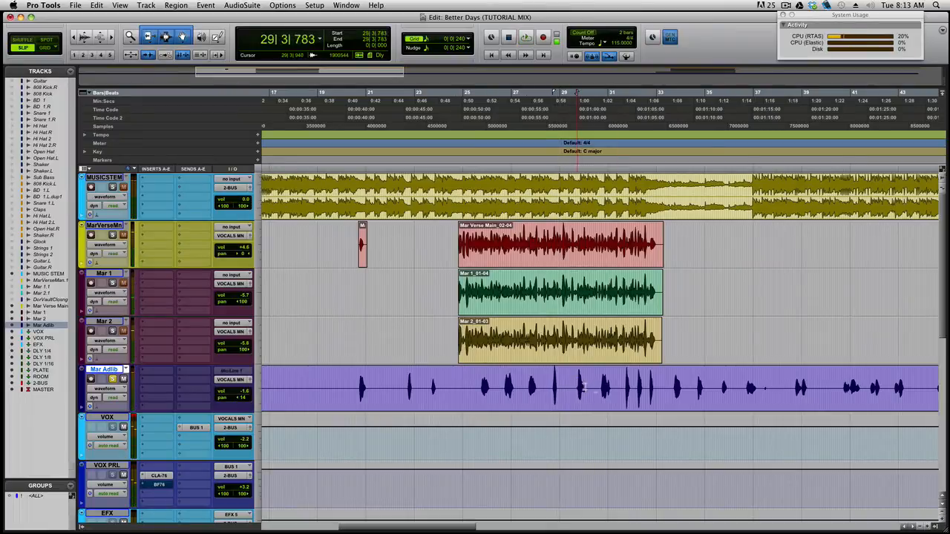
{"action": "key", "text": "space"}
Audition the ad-lib again from bars 32, 29, 26, 27 and 30 to find the section.
{"action": "key", "text": "space"}
{"action": "left_click", "coordinate": [645, 381]}
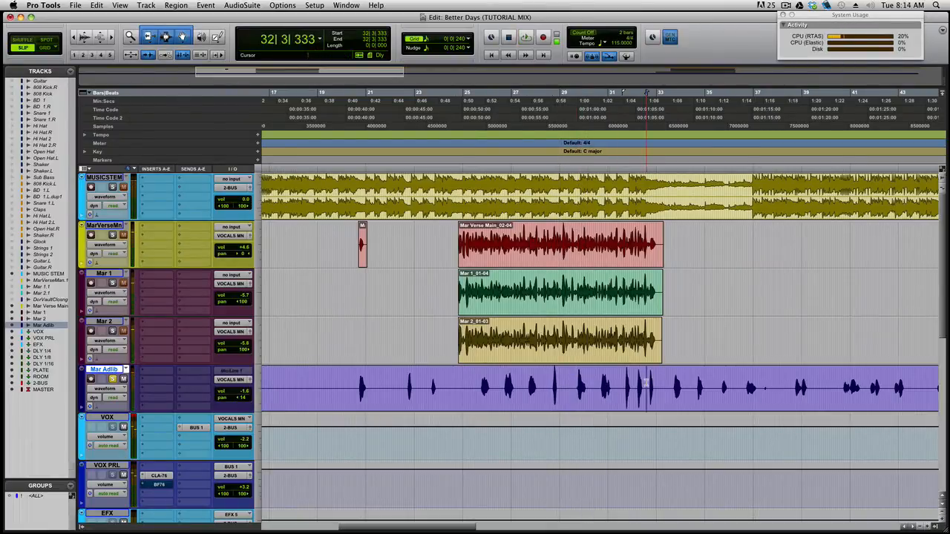
{"action": "key", "text": "space"}
{"action": "key", "text": "space"}
{"action": "left_click", "coordinate": [579, 386]}
{"action": "key", "text": "space"}
{"action": "key", "text": "space"}
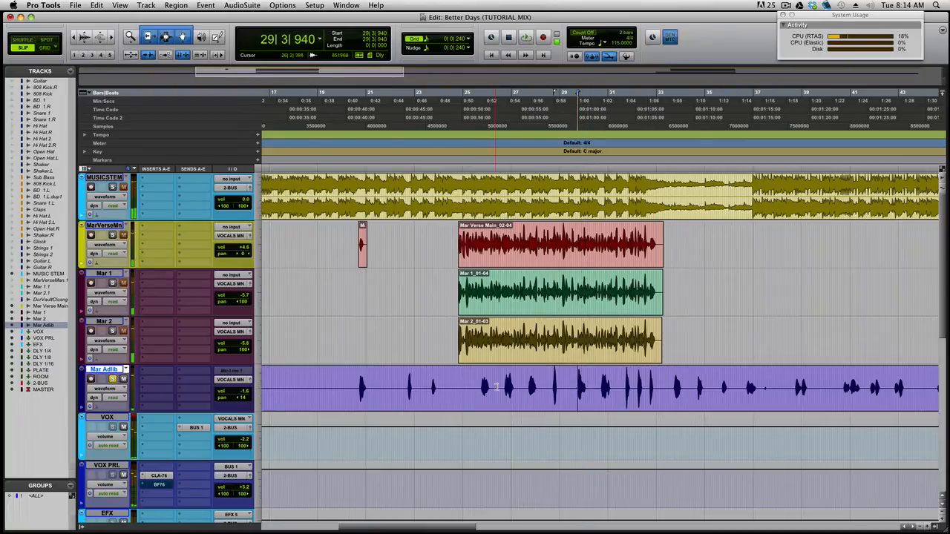
{"action": "left_click", "coordinate": [506, 386]}
{"action": "key", "text": "space"}
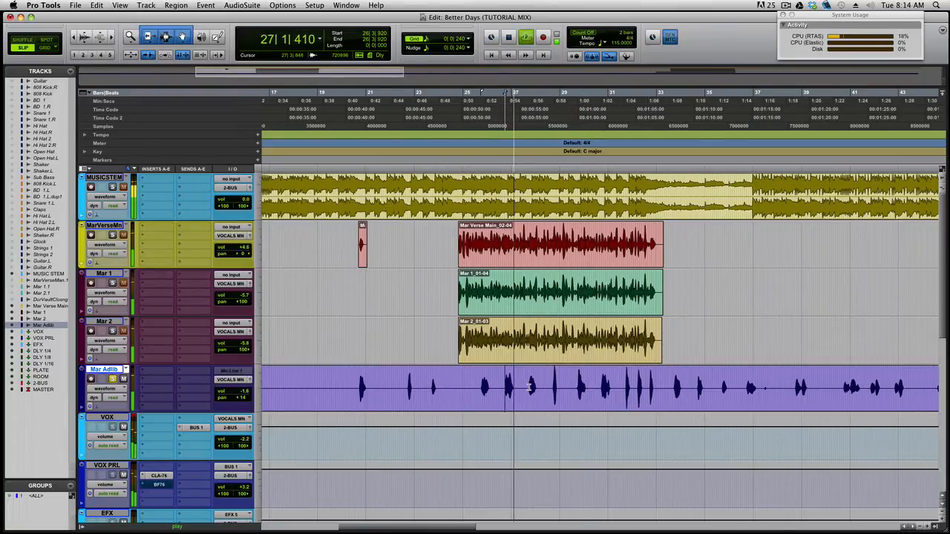
{"action": "key", "text": "space"}
{"action": "left_click", "coordinate": [529, 386]}
{"action": "key", "text": "space"}
{"action": "key", "text": "space"}
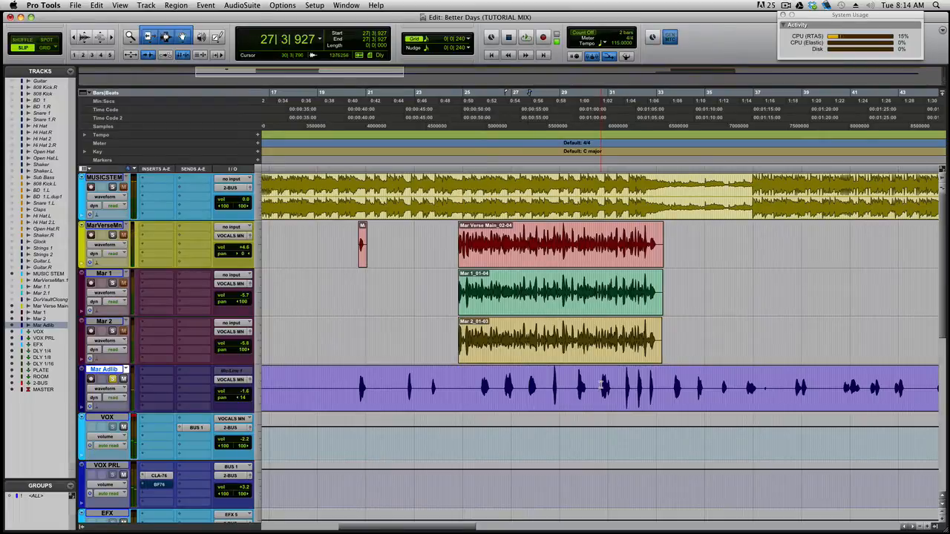
{"action": "left_click", "coordinate": [605, 386]}
{"action": "key", "text": "space"}
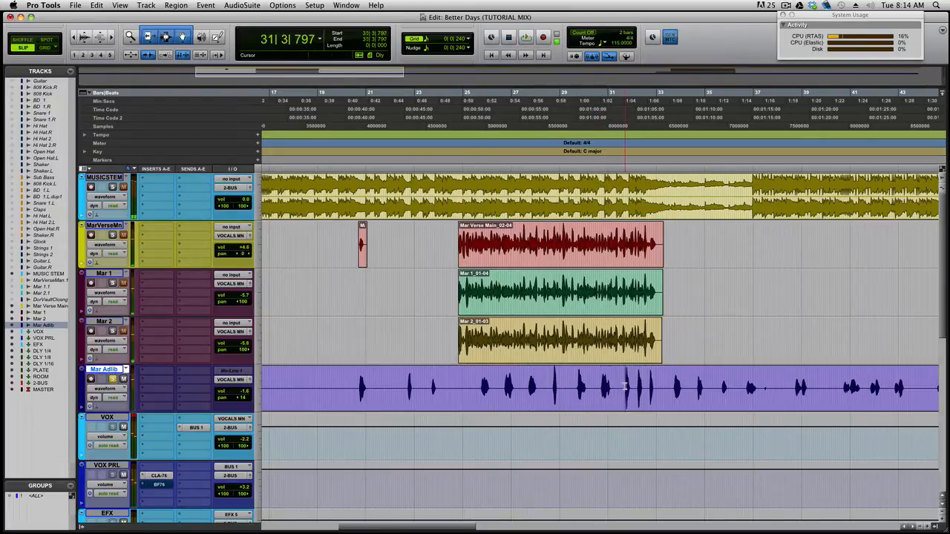
{"action": "key", "text": "space"}
Split the Mar Adlib region near bar 24 beat 4.
{"action": "left_click_drag", "start_coordinate": [431, 527], "coordinate": [461, 531]}
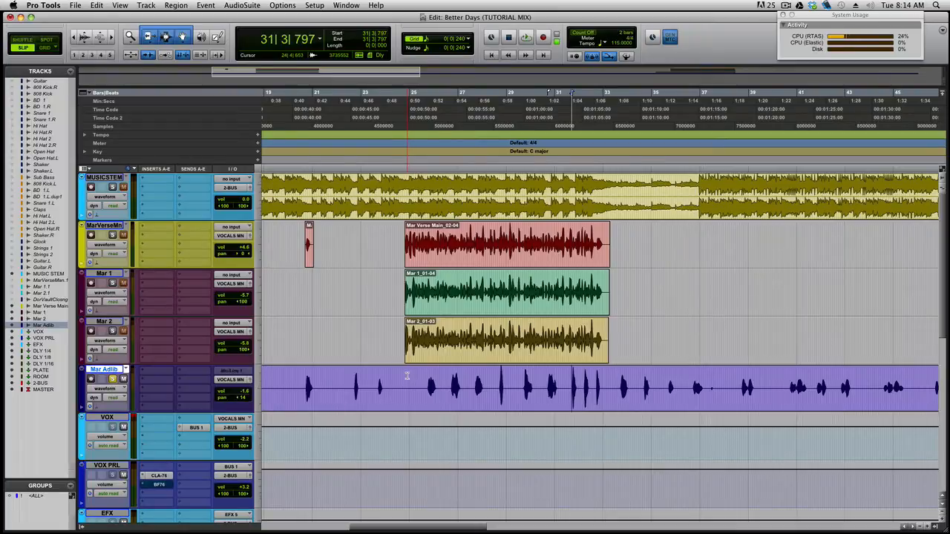
{"action": "left_click", "coordinate": [608, 377]}
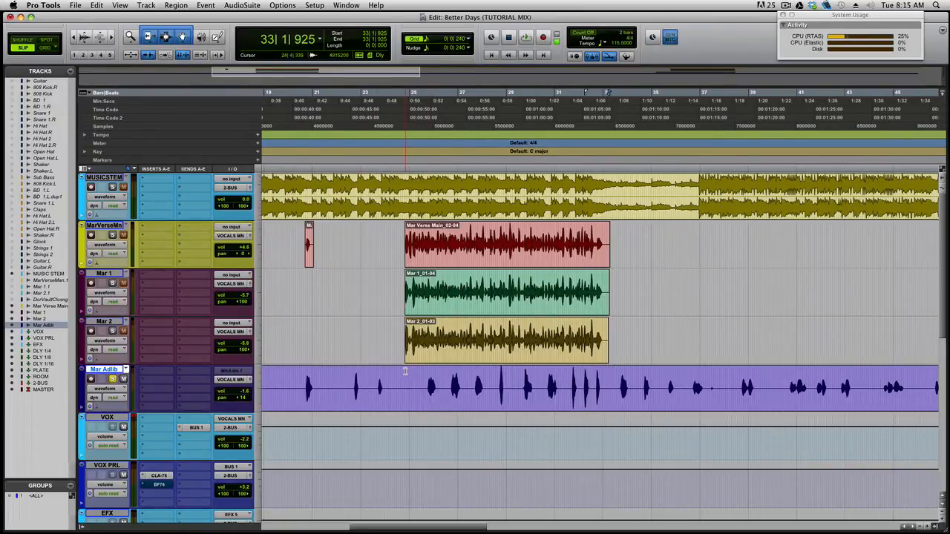
{"action": "left_click", "coordinate": [424, 382]}
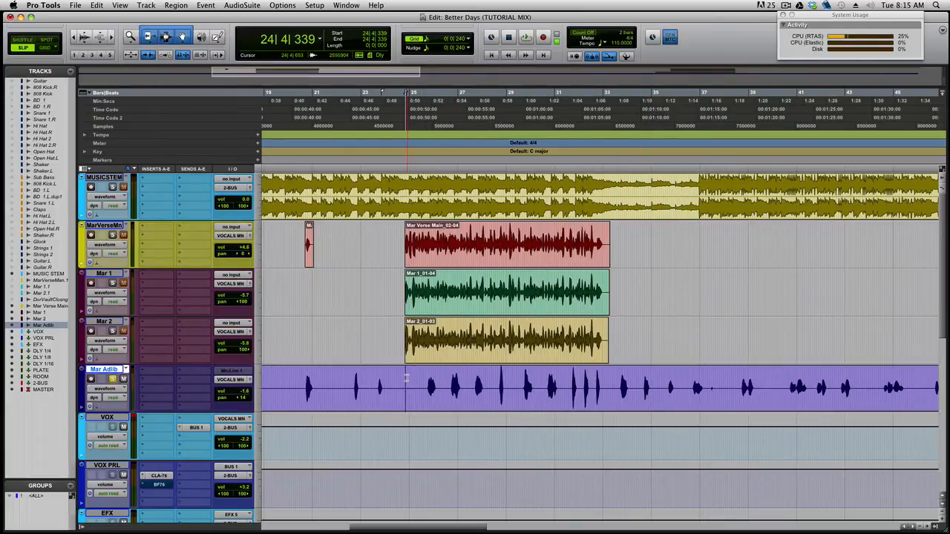
{"action": "key", "text": "super+e"}
Split the region again at bar 33 beat 2 and select the isolated middle section.
{"action": "left_click", "coordinate": [607, 379]}
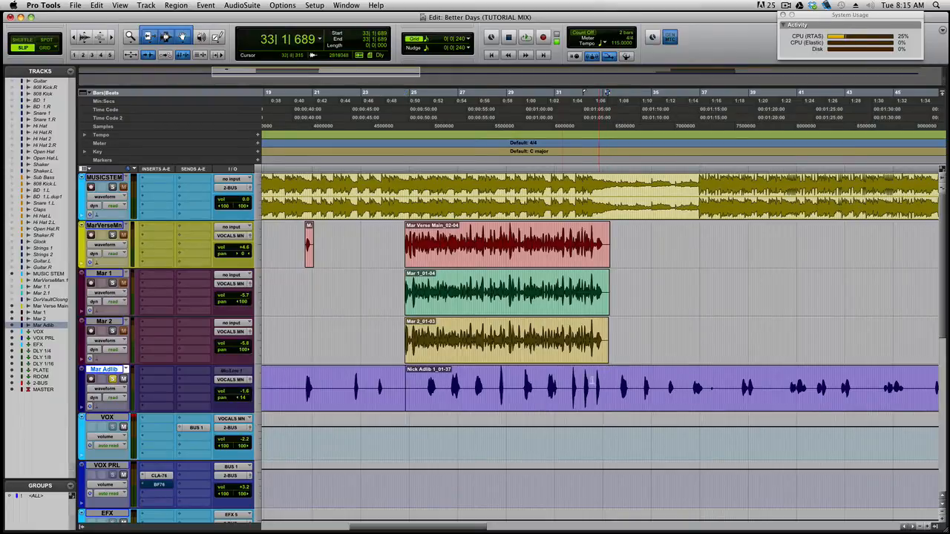
{"action": "left_click", "coordinate": [394, 379]}
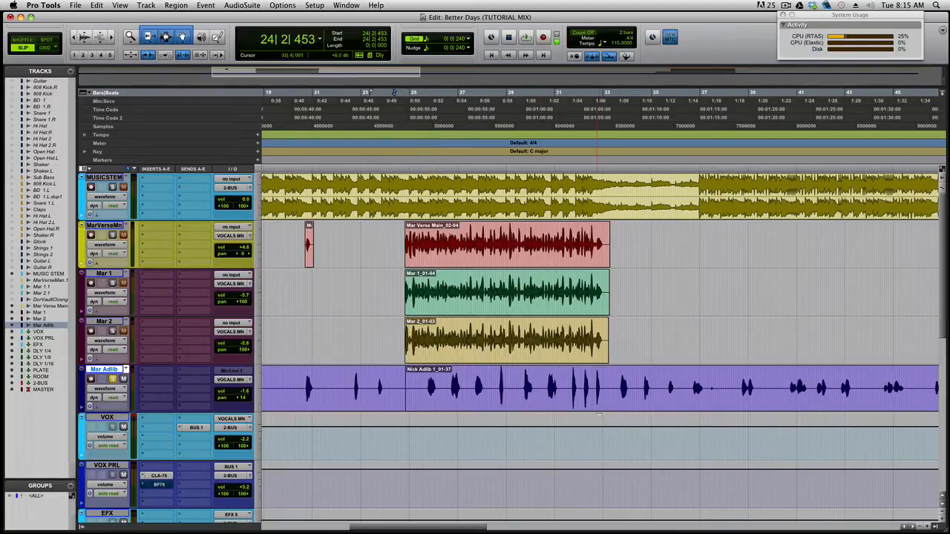
{"action": "left_click", "coordinate": [607, 380]}
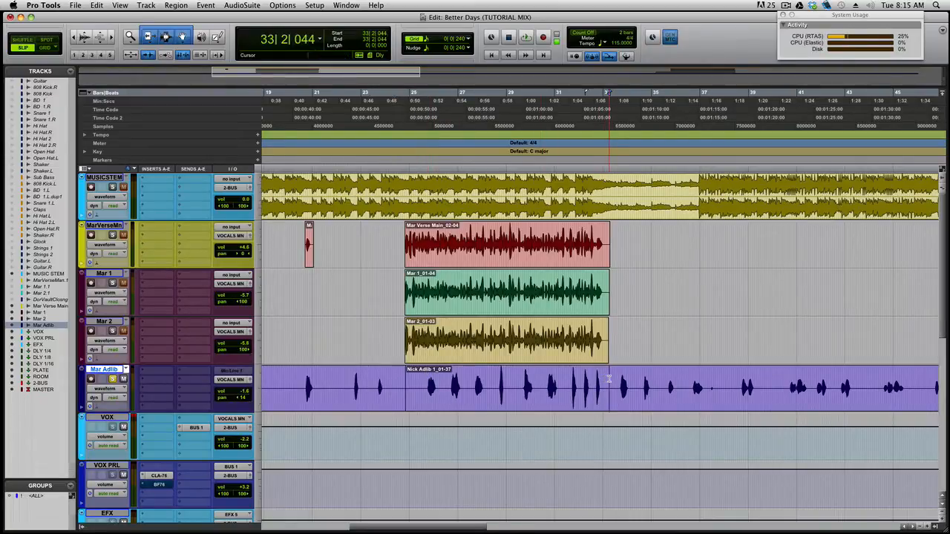
{"action": "key", "text": "b"}
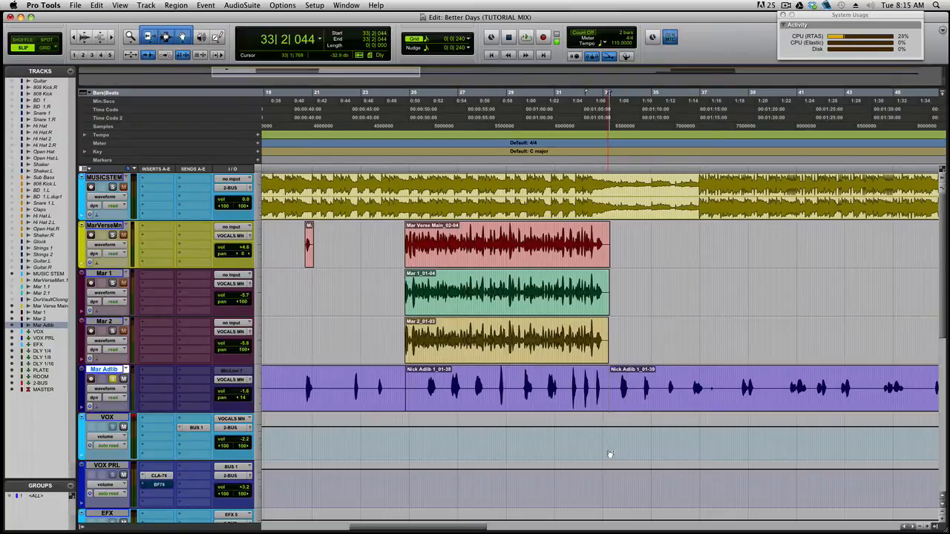
{"action": "left_click", "coordinate": [503, 401]}
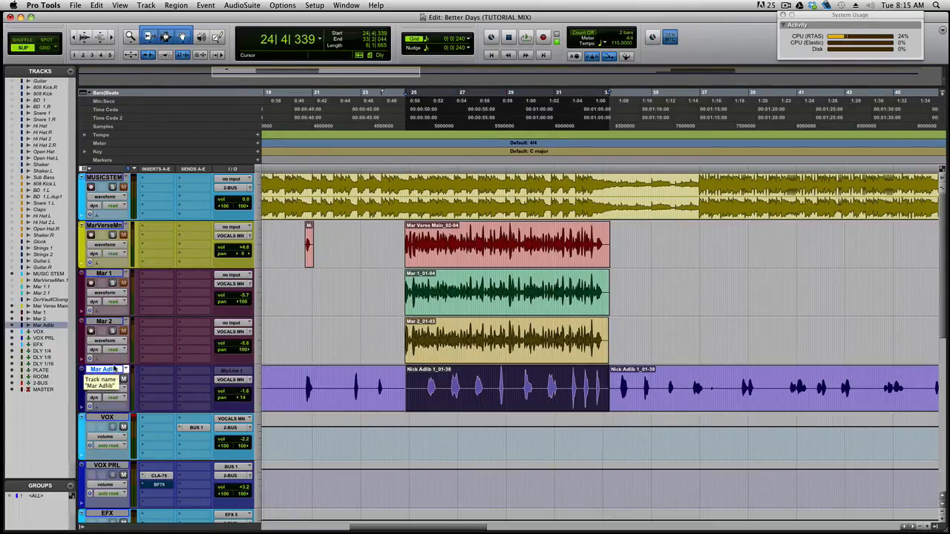
Create one mono audio track named ADLIB SRC below Mar Adlib, and take Mar Adlib out of solo.
{"action": "key", "text": "shift+super+n"}
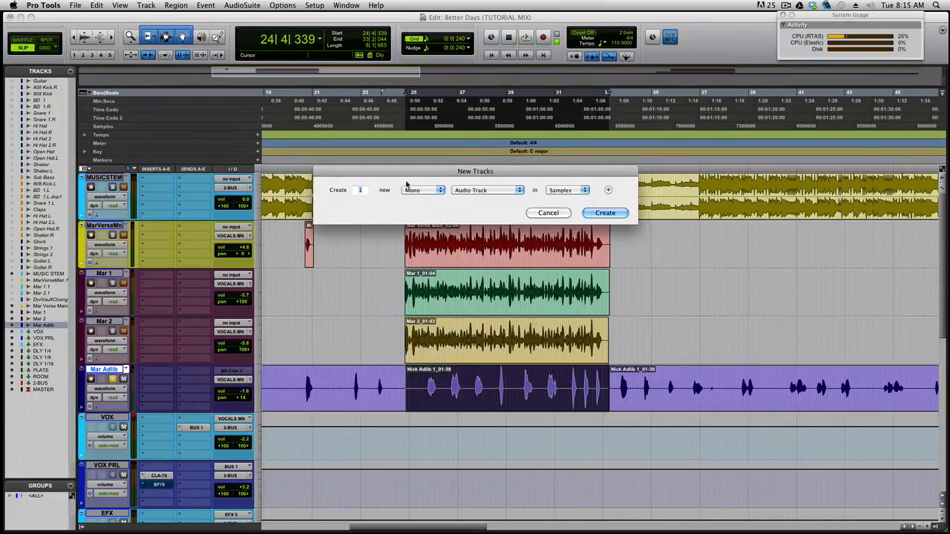
{"action": "left_click", "coordinate": [604, 213]}
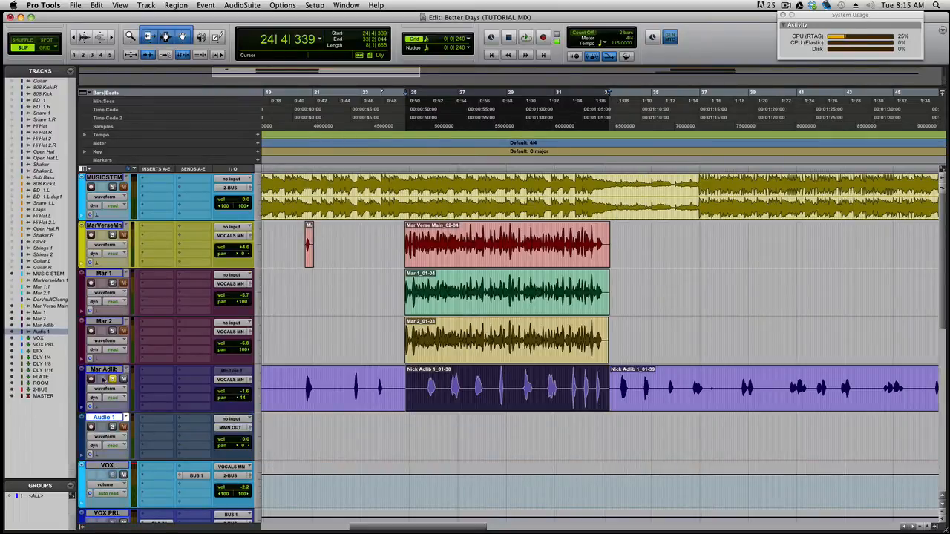
{"action": "double_click", "coordinate": [102, 418]}
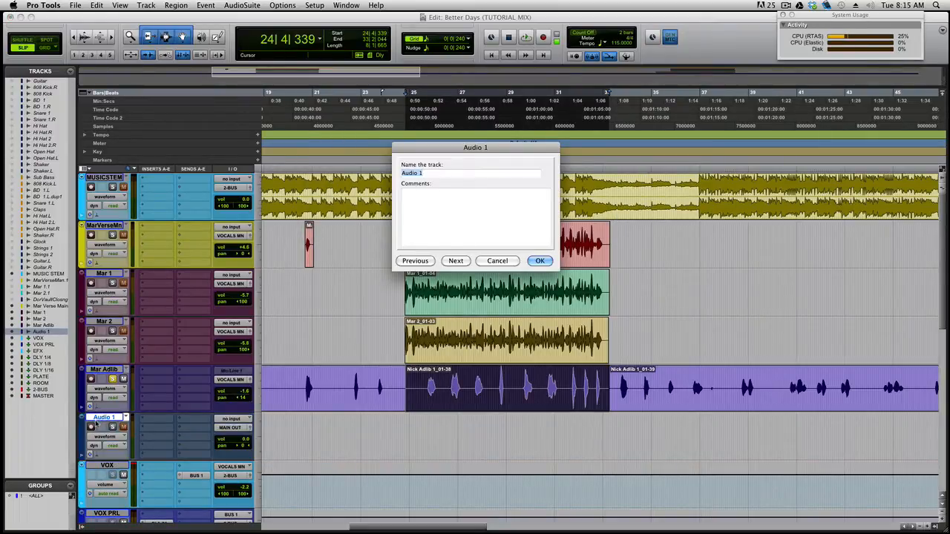
{"action": "type", "text": "ADLIB SRC"}
{"action": "key", "text": "Return"}
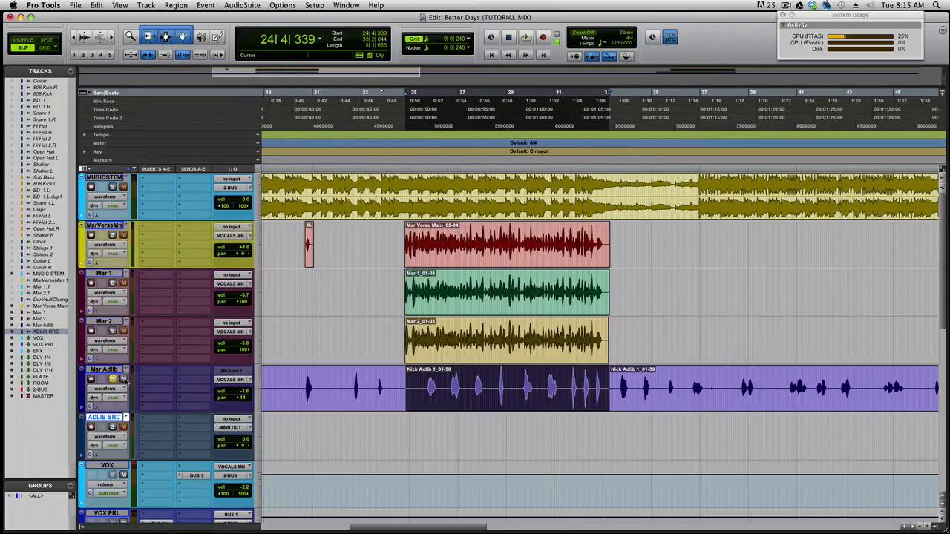
{"action": "left_click", "coordinate": [114, 380]}
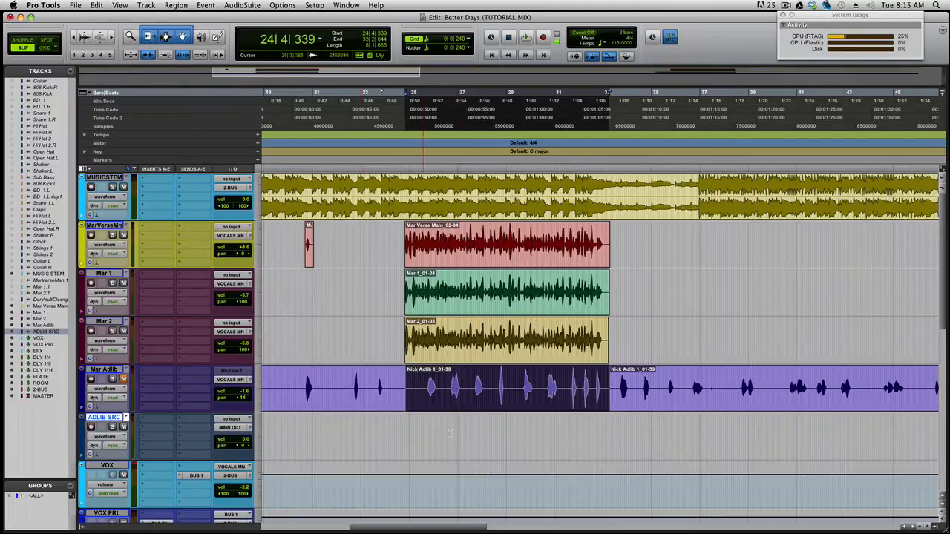
Option-drag a copy of the isolated ad-lib region onto ADLIB SRC and audition it around bars 25–28.
{"action": "left_click", "coordinate": [538, 406]}
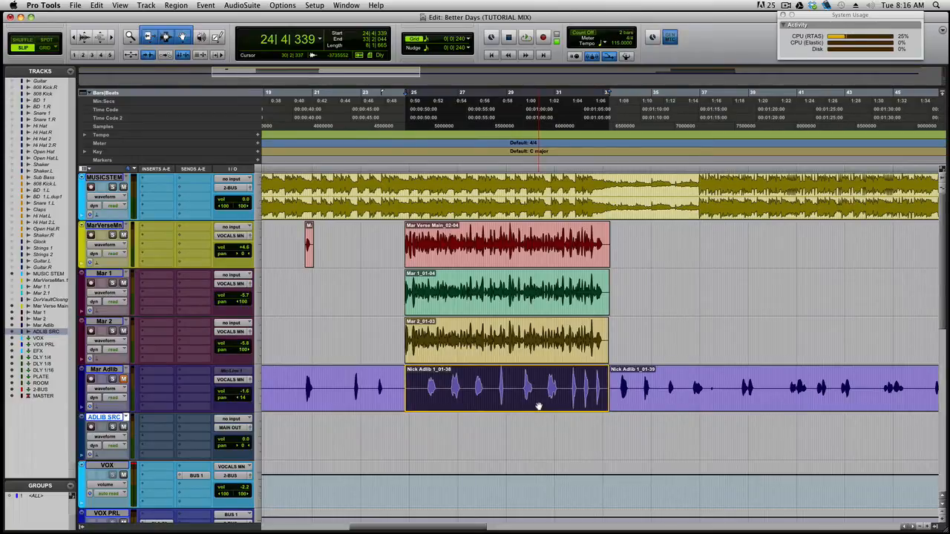
{"action": "left_click_drag", "start_coordinate": [538, 406], "coordinate": [535, 425]}
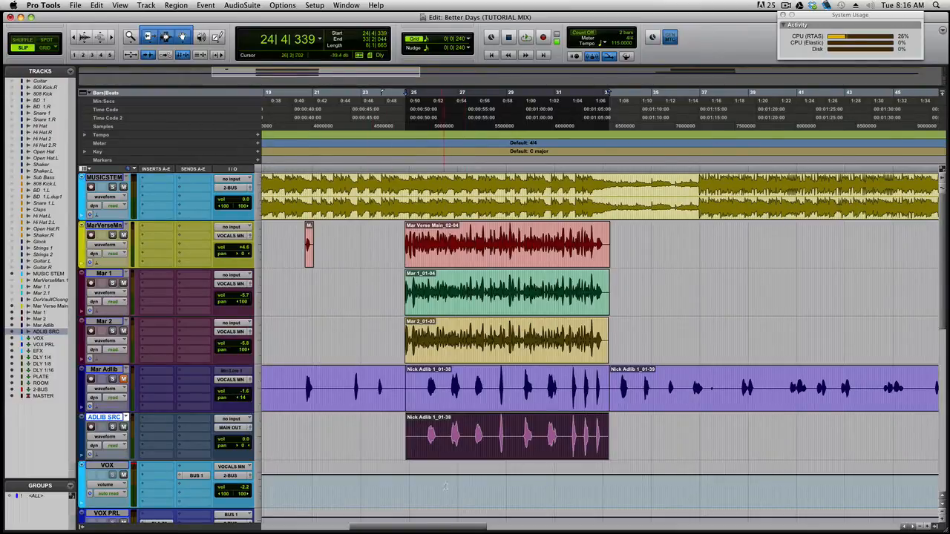
{"action": "left_click", "coordinate": [430, 428]}
{"action": "left_click", "coordinate": [453, 432]}
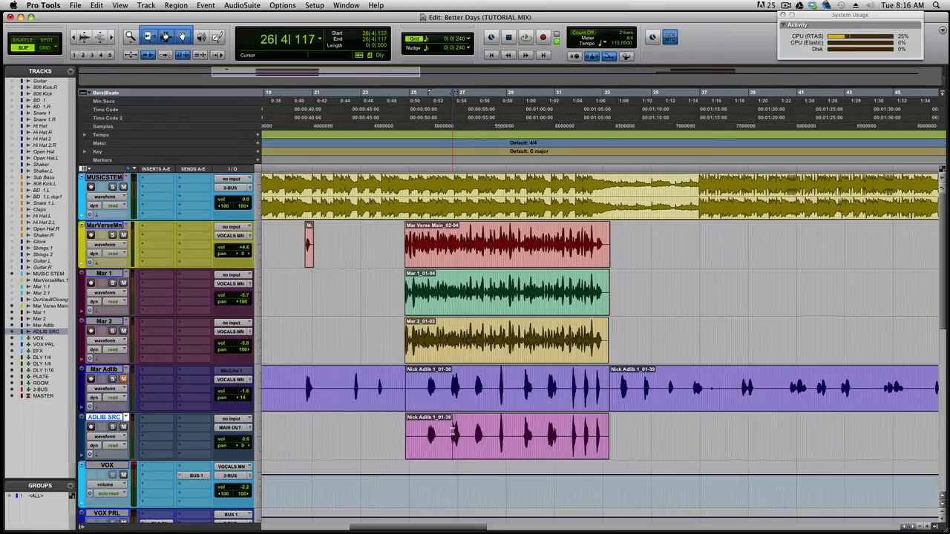
{"action": "left_click", "coordinate": [474, 432]}
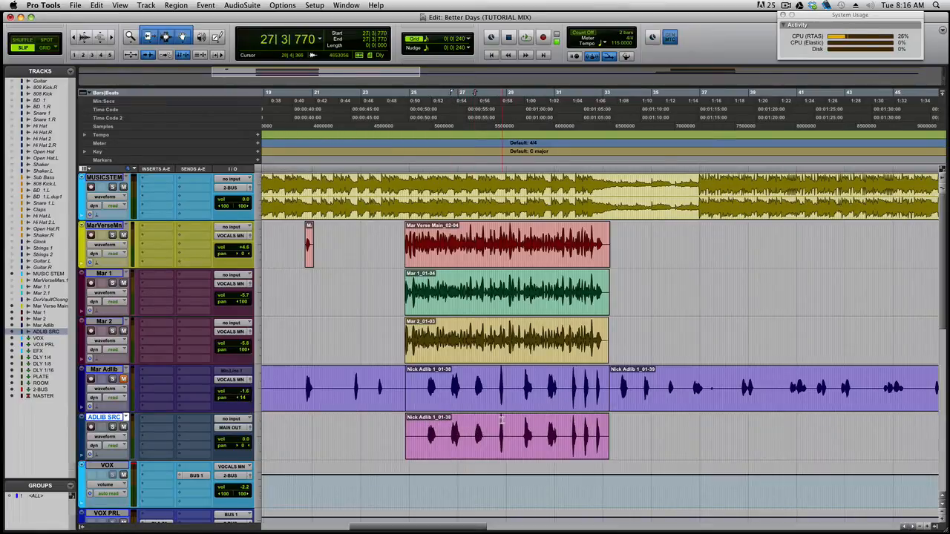
{"action": "left_click", "coordinate": [499, 420]}
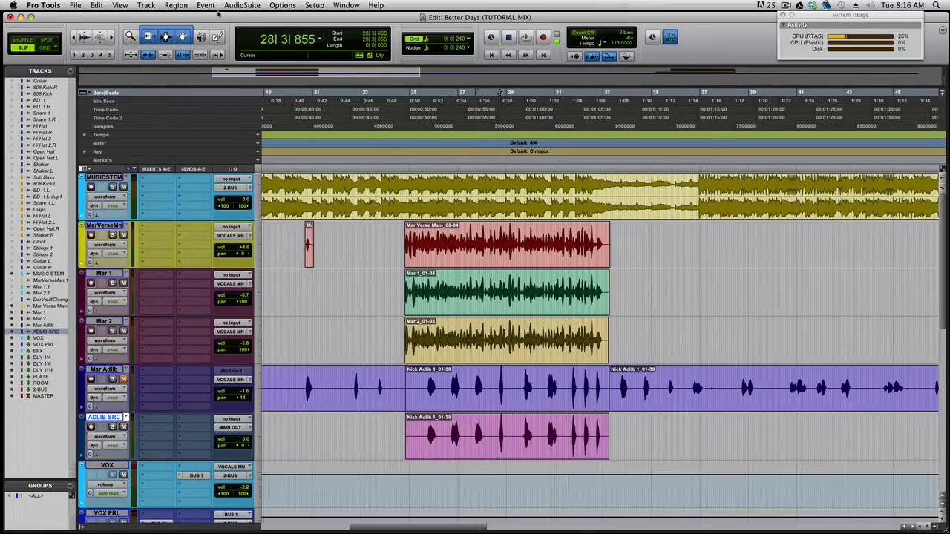
{"action": "left_click", "coordinate": [205, 6]}
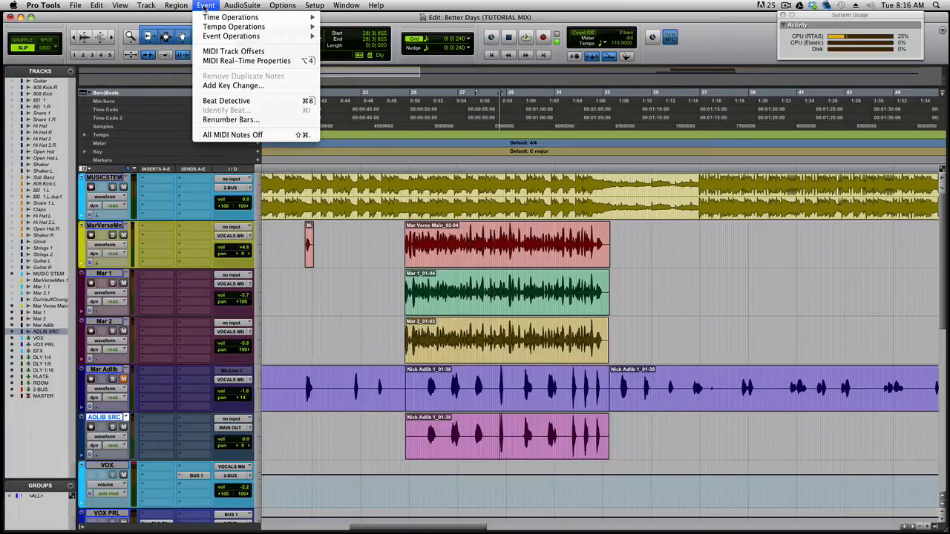
Open Beat Detective in Region Separation mode and select the ad-lib region on ADLIB SRC.
{"action": "left_click", "coordinate": [226, 101]}
{"action": "left_click_drag", "start_coordinate": [349, 238], "coordinate": [298, 191]}
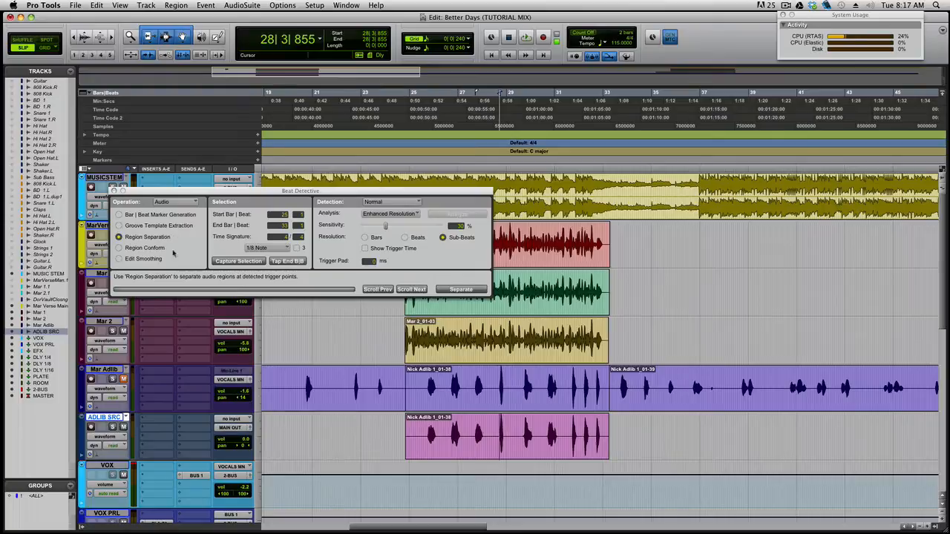
{"action": "left_click", "coordinate": [430, 452]}
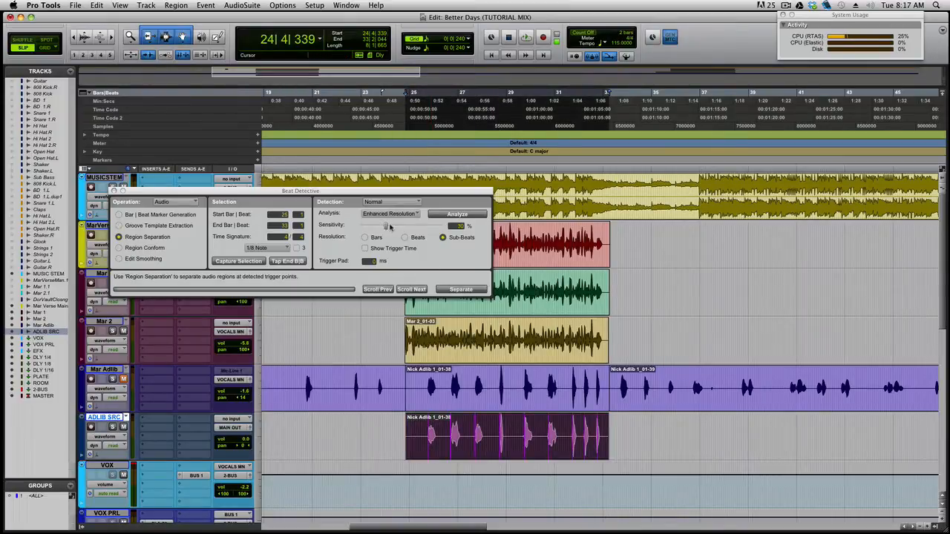
Analyze the ADLIB SRC ad-lib copy for bars 25–33 and raise sensitivity to 31%.
{"action": "left_click_drag", "start_coordinate": [386, 227], "coordinate": [362, 225]}
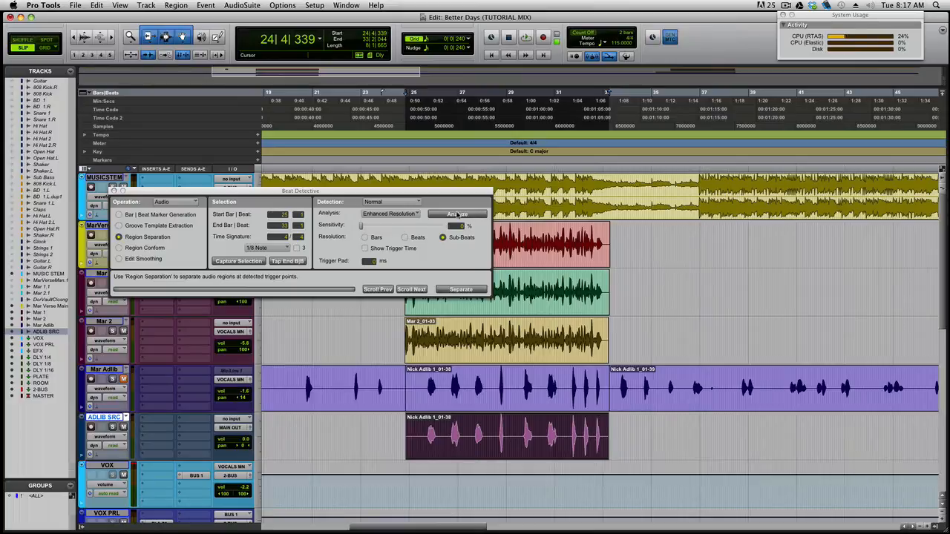
{"action": "left_click", "coordinate": [458, 214]}
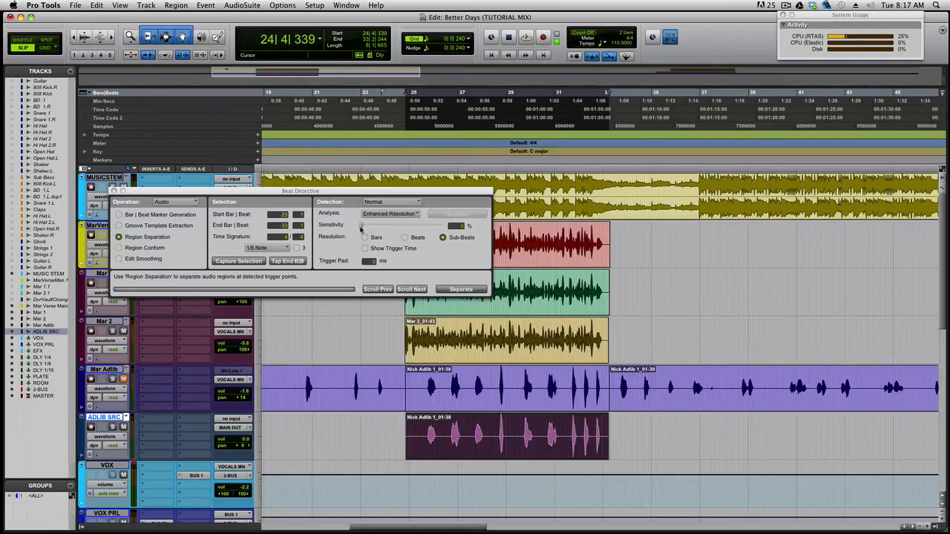
{"action": "left_click_drag", "start_coordinate": [364, 226], "coordinate": [377, 231]}
{"action": "left_click_drag", "start_coordinate": [384, 230], "coordinate": [387, 229]}
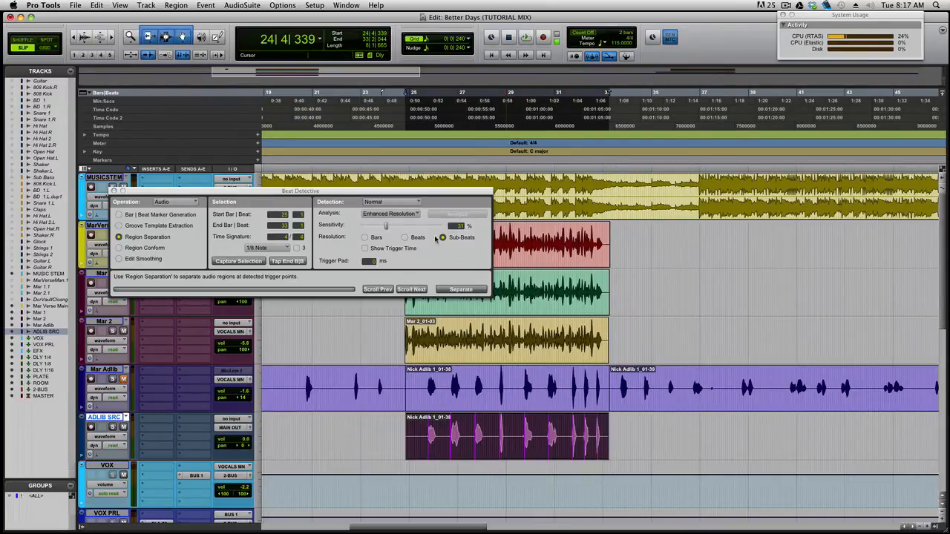
{"action": "key", "text": "super+bracketright"}
{"action": "key", "text": "super+bracketright"}
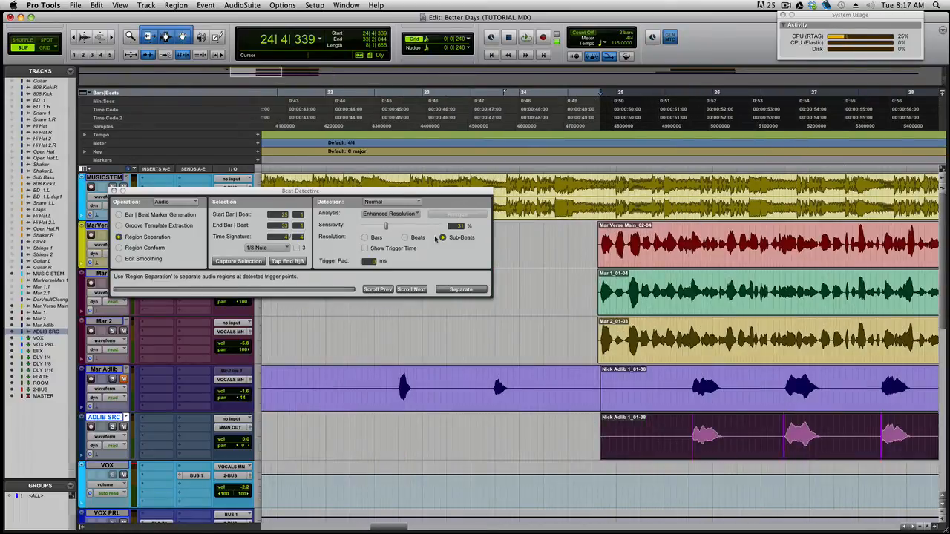
{"action": "left_click_drag", "start_coordinate": [391, 529], "coordinate": [410, 530]}
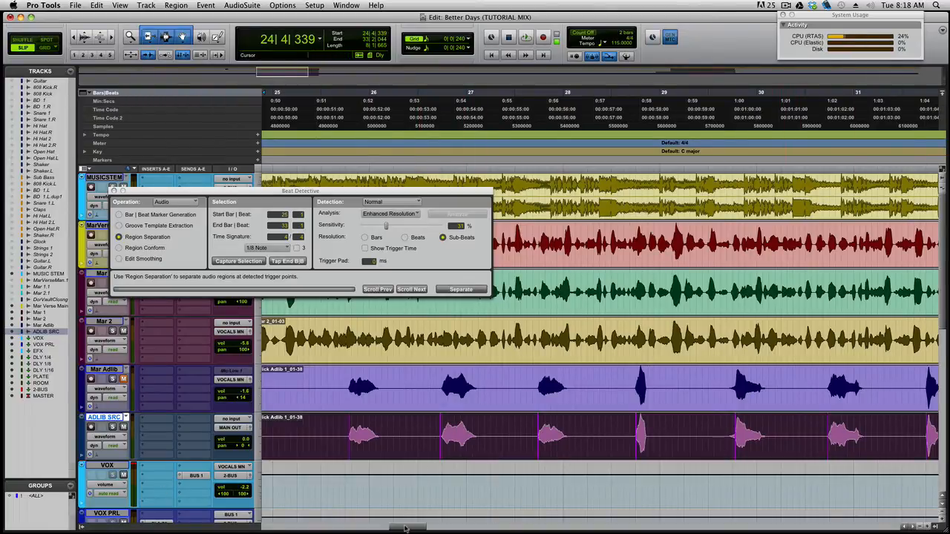
{"action": "left_click_drag", "start_coordinate": [405, 529], "coordinate": [416, 529]}
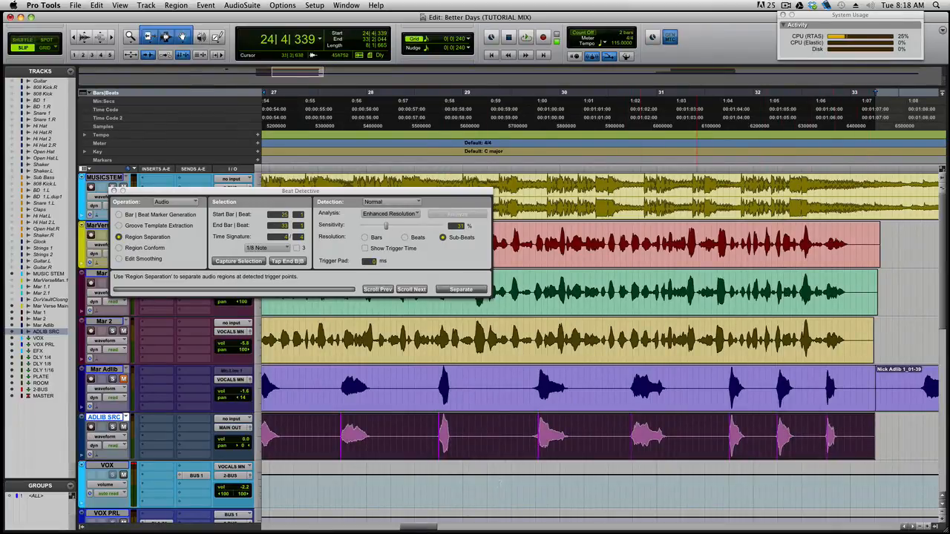
{"action": "left_click_drag", "start_coordinate": [418, 529], "coordinate": [404, 528]}
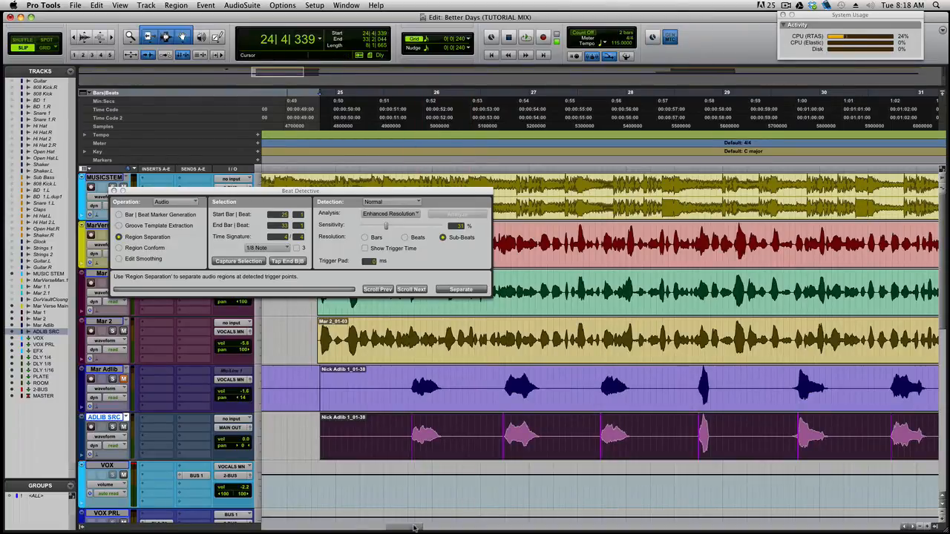
{"action": "left_click_drag", "start_coordinate": [416, 527], "coordinate": [437, 497]}
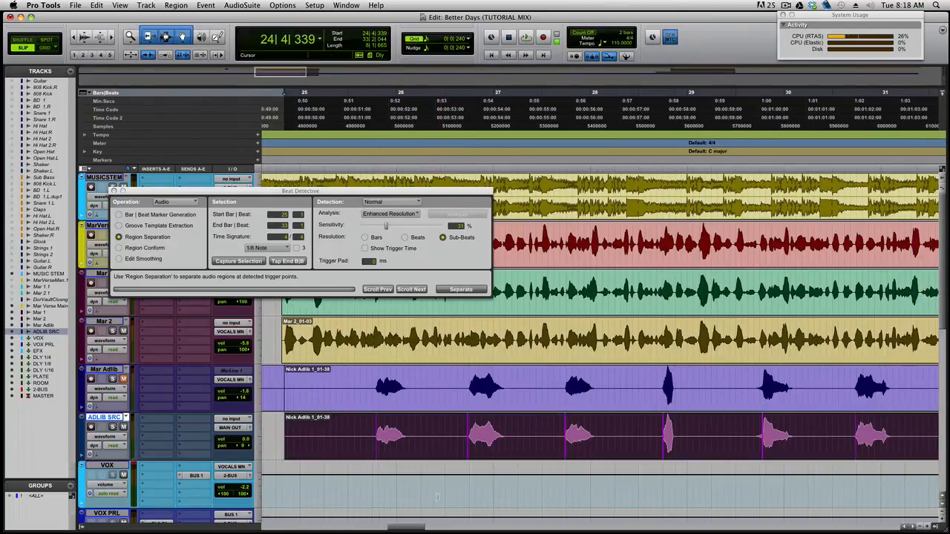
Separate the ADLIB SRC region at the detected triggers and close Beat Detective.
{"action": "left_click", "coordinate": [468, 290]}
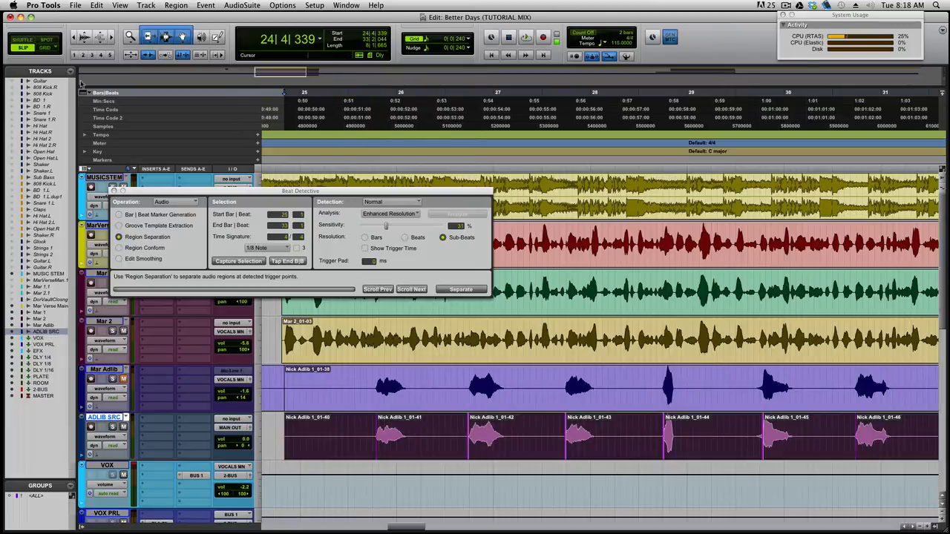
{"action": "left_click", "coordinate": [114, 192]}
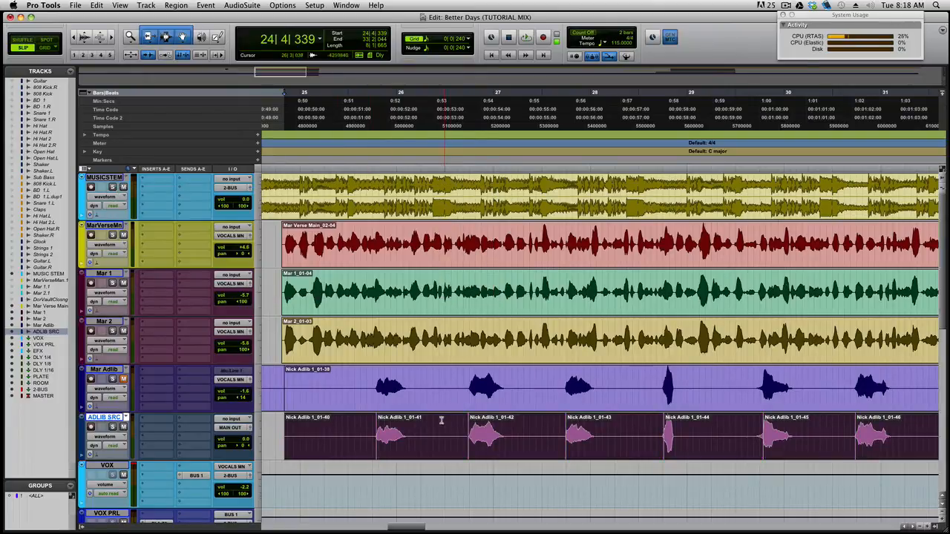
{"action": "left_click", "coordinate": [279, 416]}
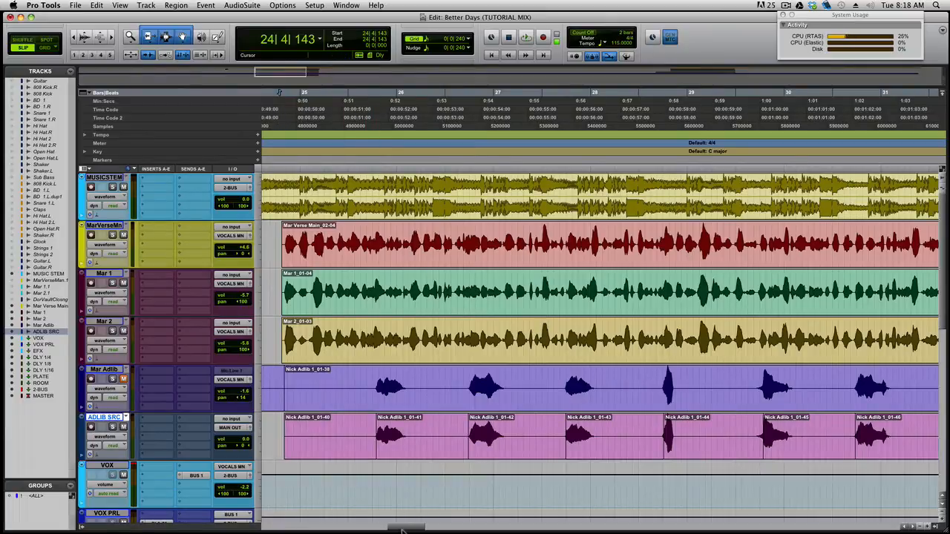
{"action": "mouse_move", "coordinate": [406, 528]}
{"action": "left_mouse_down"}
{"action": "mouse_move", "coordinate": [425, 530]}
{"action": "mouse_move", "coordinate": [398, 530]}
{"action": "left_mouse_up"}
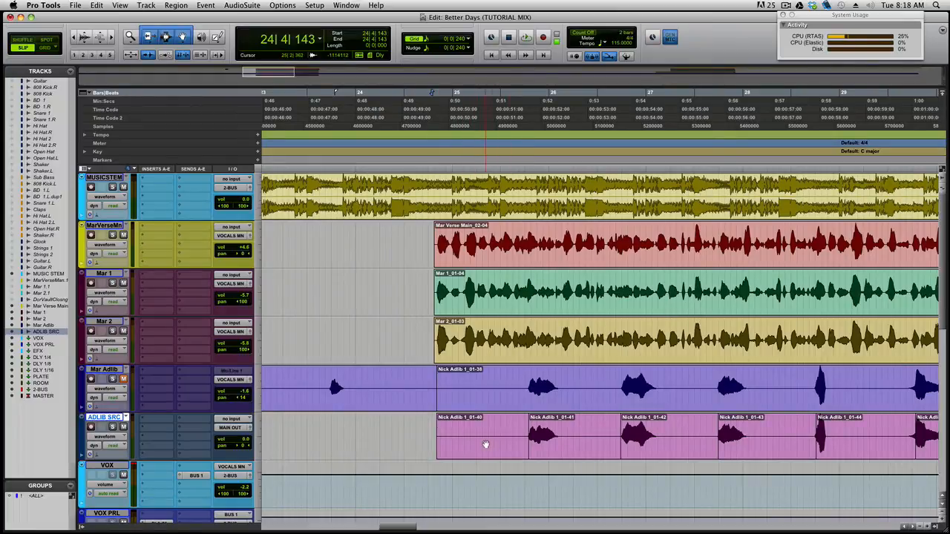
Delete the first slice, Nick Adlib 1_01-40, and zoom out over the vocal section.
{"action": "left_click", "coordinate": [488, 446]}
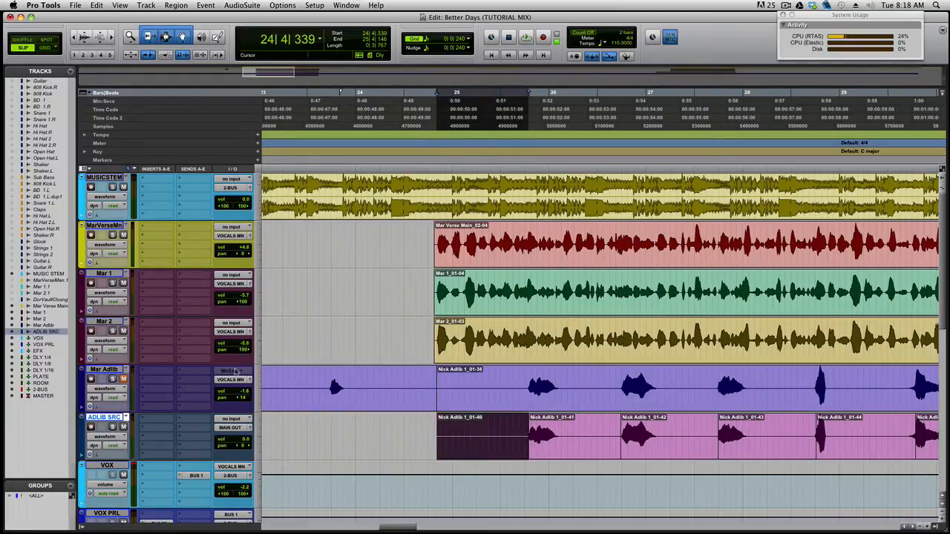
{"action": "key", "text": "Delete"}
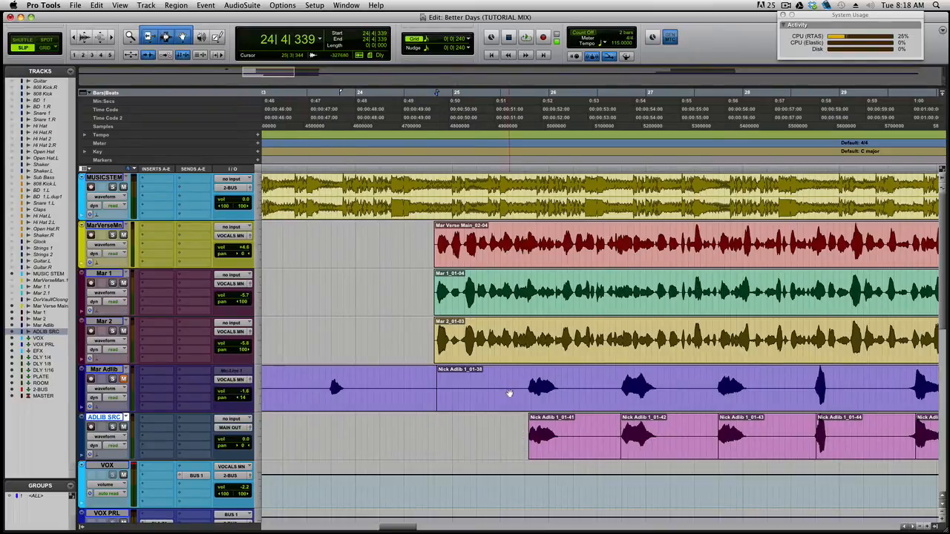
{"action": "key", "text": "super+bracketleft"}
{"action": "key", "text": "super+bracketleft"}
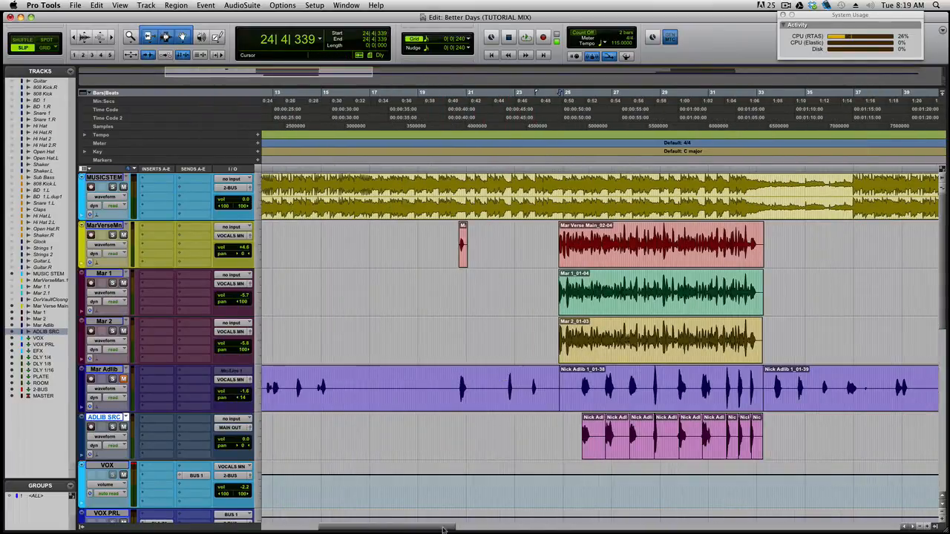
{"action": "left_click_drag", "start_coordinate": [443, 529], "coordinate": [473, 530]}
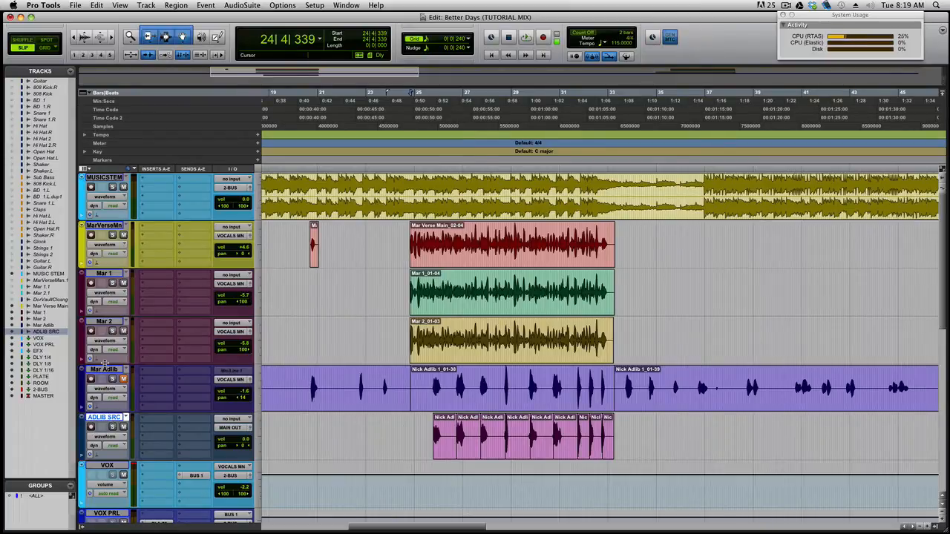
{"action": "key", "text": "super+shift+n"}
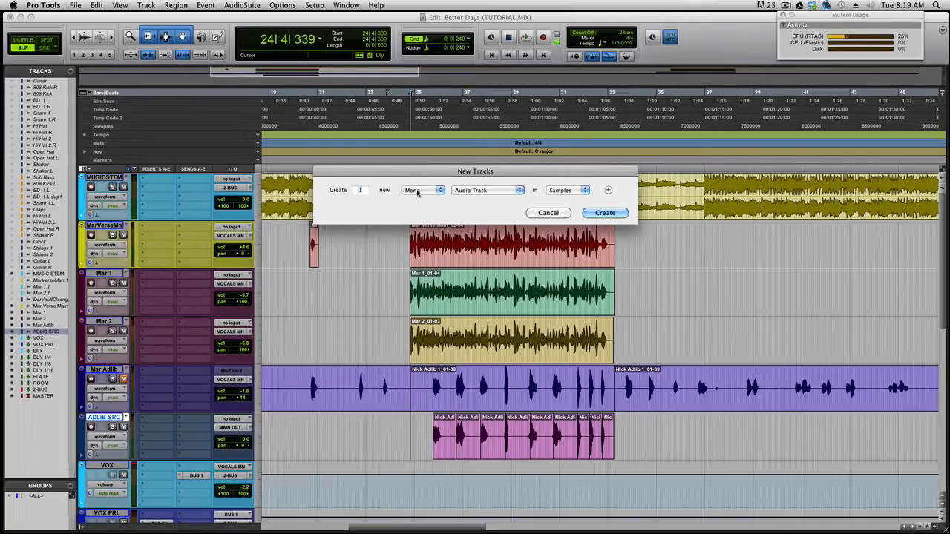
Create a stereo instrument track and name it SMPLE TRIG.
{"action": "left_click", "coordinate": [418, 193]}
{"action": "left_click", "coordinate": [418, 198]}
{"action": "left_click", "coordinate": [469, 193]}
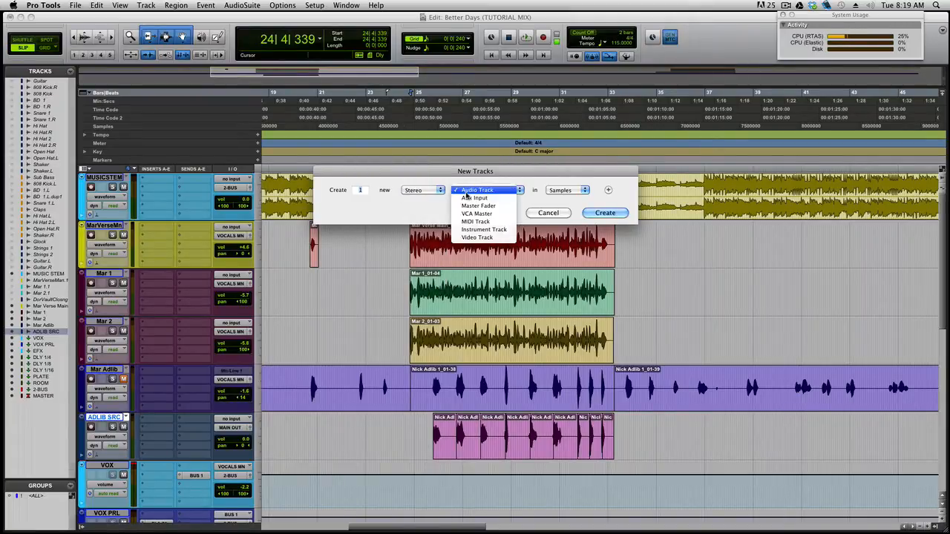
{"action": "left_click", "coordinate": [481, 230]}
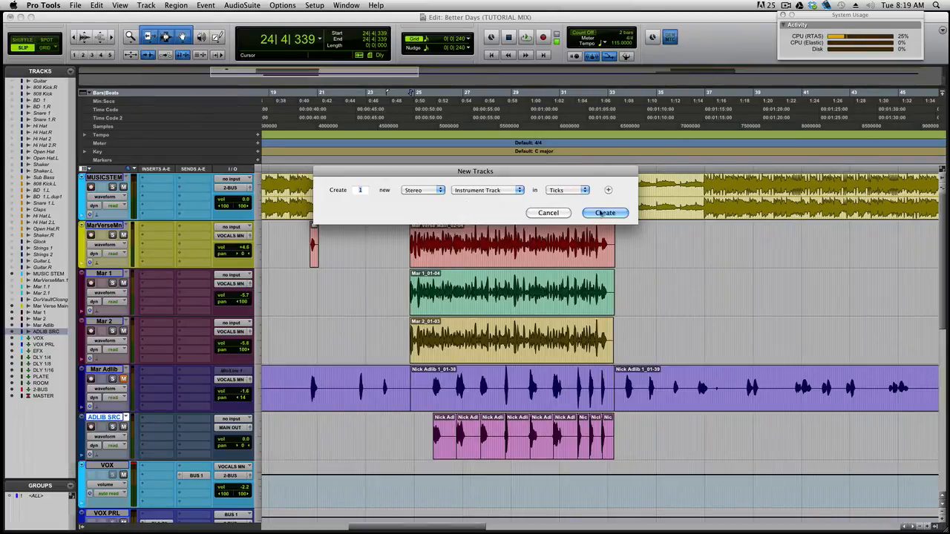
{"action": "left_click", "coordinate": [605, 214]}
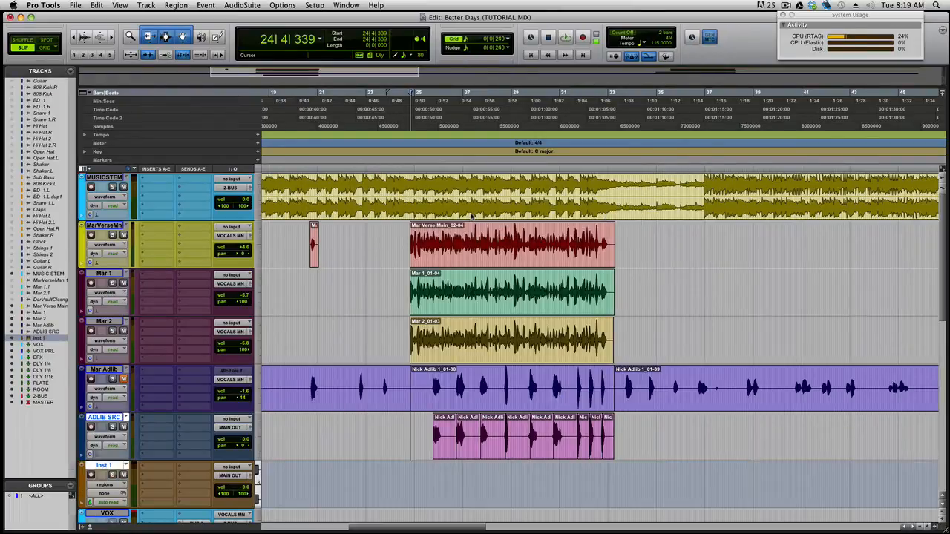
{"action": "double_click", "coordinate": [99, 467]}
{"action": "type", "text": "SMP"}
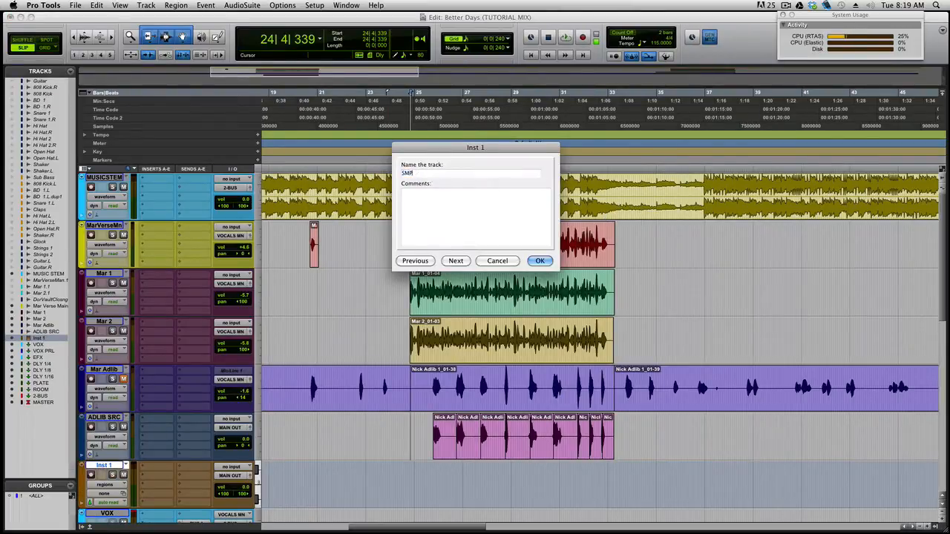
{"action": "type", "text": "LE TRIG"}
{"action": "key", "text": "Return"}
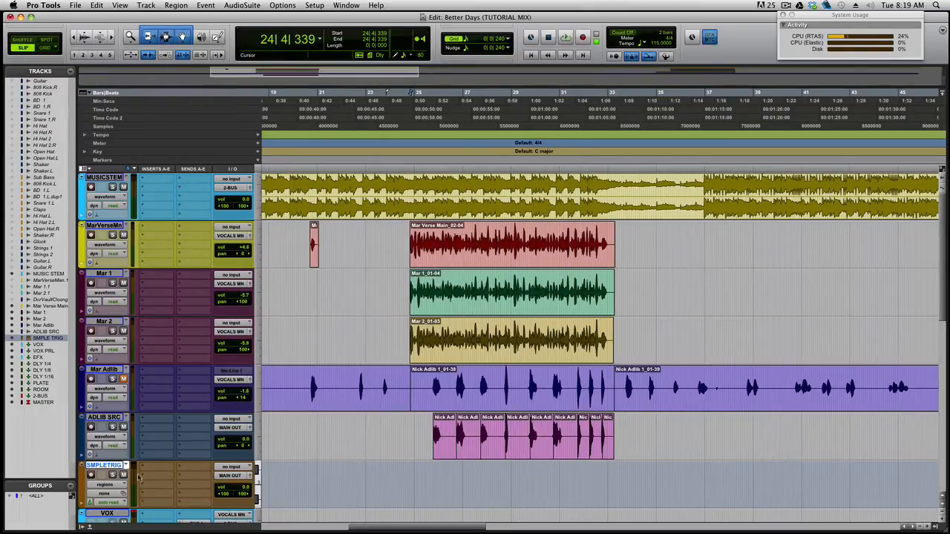
Insert the Structure Free (stereo) instrument on the SMPLE TRIG track and move its window aside.
{"action": "left_click", "coordinate": [160, 470]}
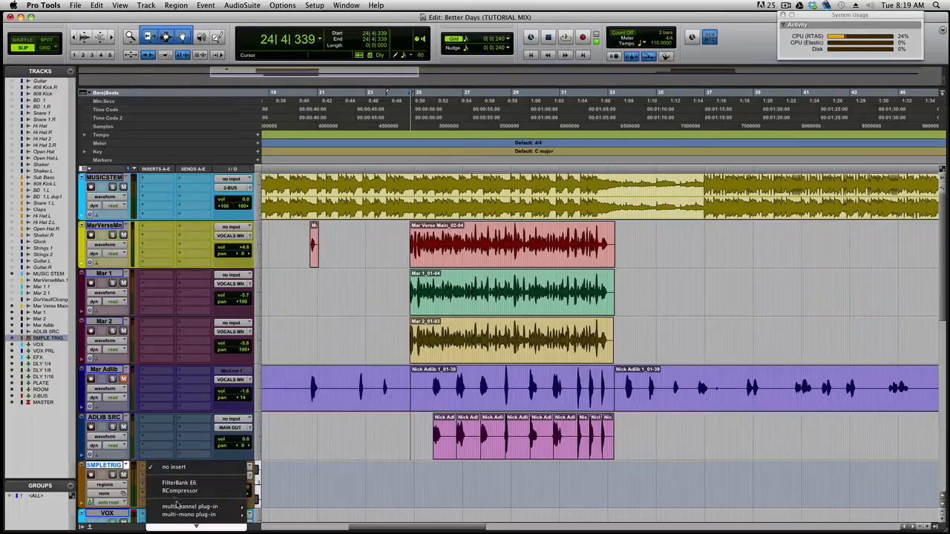
{"action": "mouse_move", "coordinate": [189, 507]}
{"action": "mouse_move", "coordinate": [274, 90]}
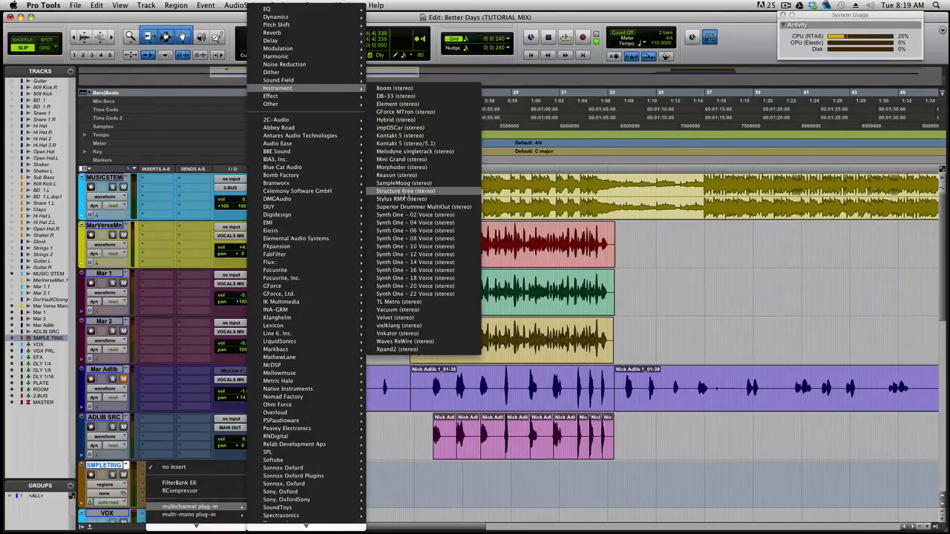
{"action": "left_click", "coordinate": [421, 192]}
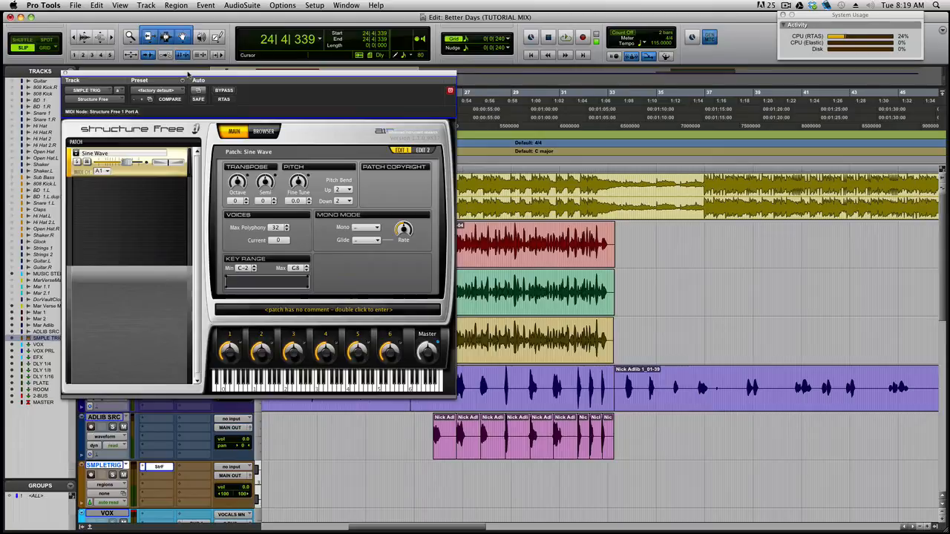
{"action": "left_click_drag", "start_coordinate": [188, 74], "coordinate": [445, 98]}
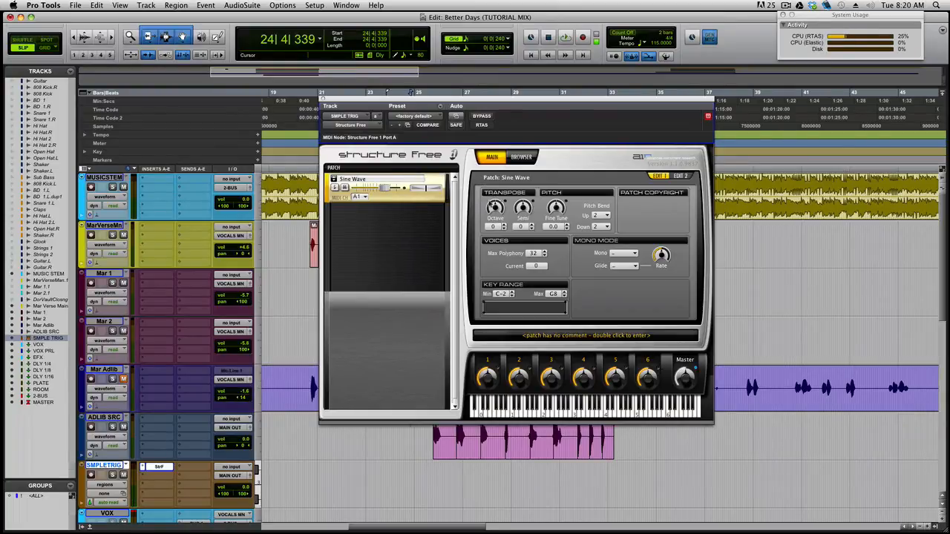
Apply Remove All Patches from the Sine Wave patch's menu and confirm with Yes.
{"action": "right_click", "coordinate": [391, 195]}
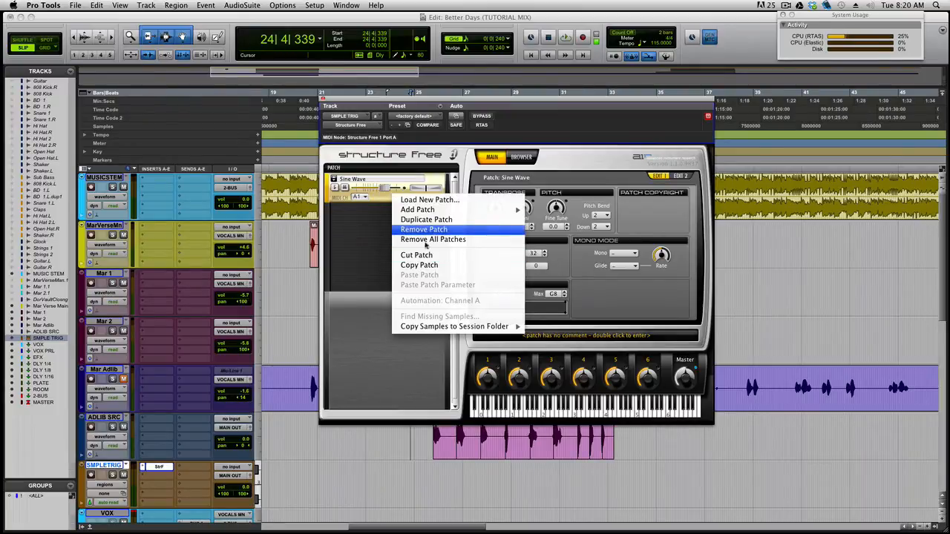
{"action": "left_click", "coordinate": [493, 240]}
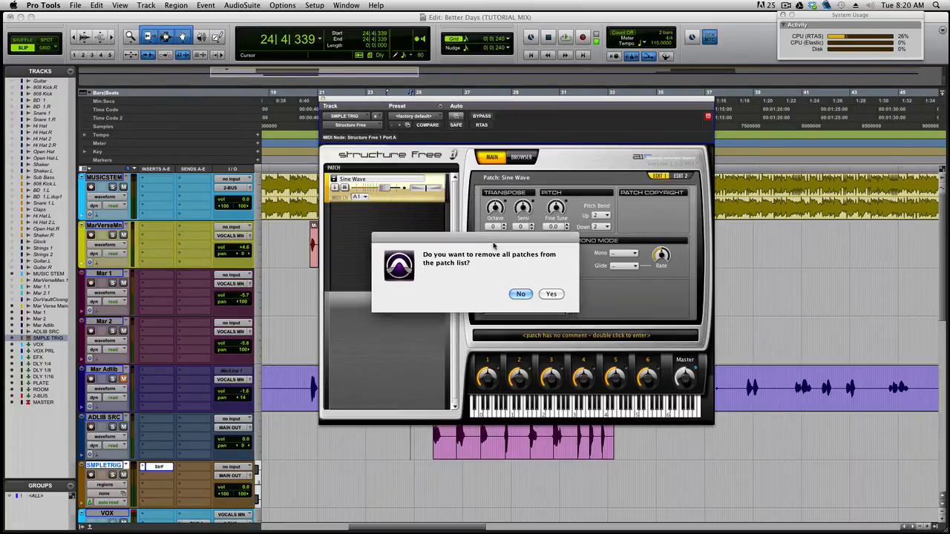
{"action": "left_click", "coordinate": [554, 295]}
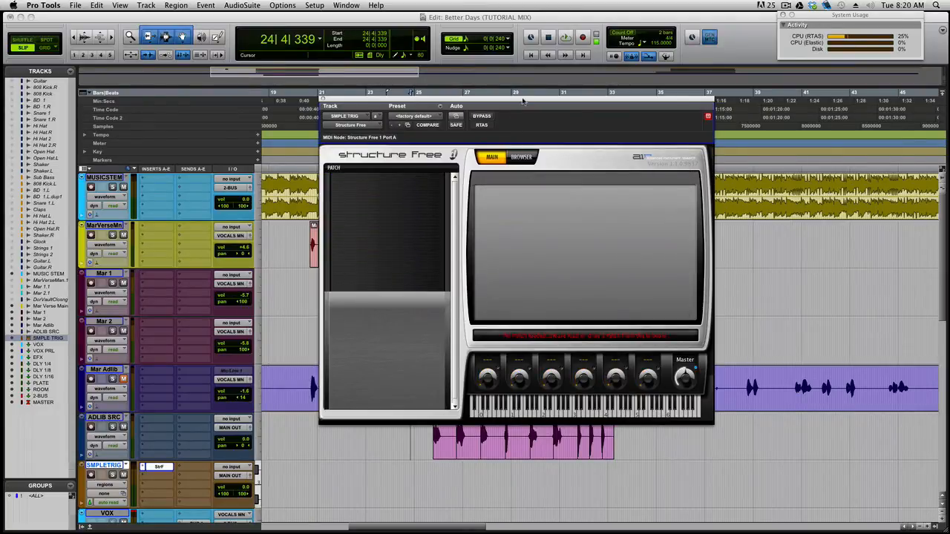
{"action": "left_click_drag", "start_coordinate": [517, 98], "coordinate": [412, 32]}
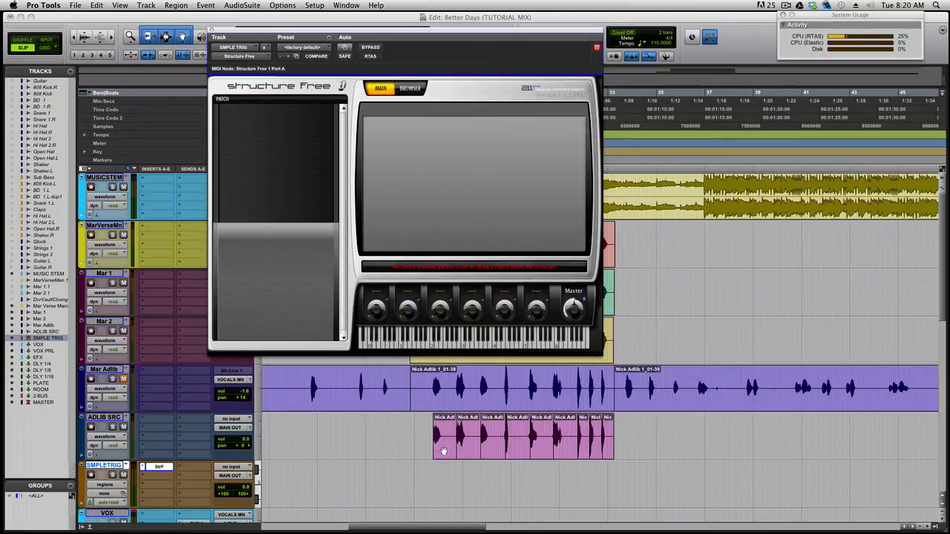
{"action": "left_click", "coordinate": [444, 450]}
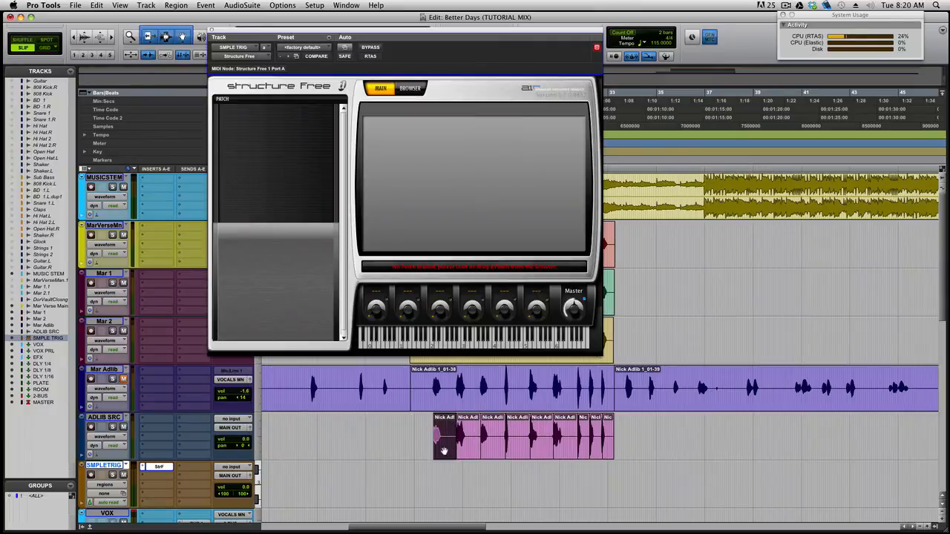
Drag the nine ad-lib slices into Structure Free's patch list and import them as a new part.
{"action": "left_click", "coordinate": [609, 450], "text": "shift"}
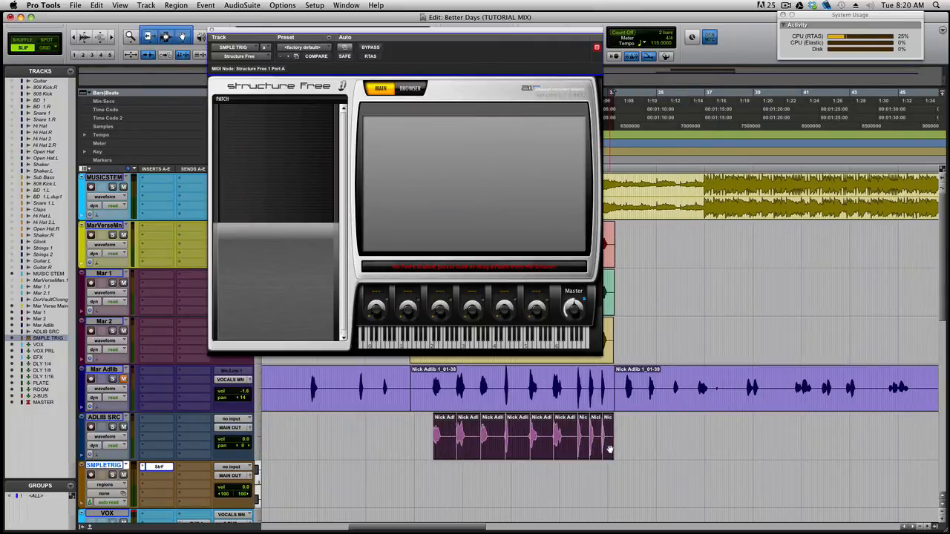
{"action": "left_click", "coordinate": [542, 454]}
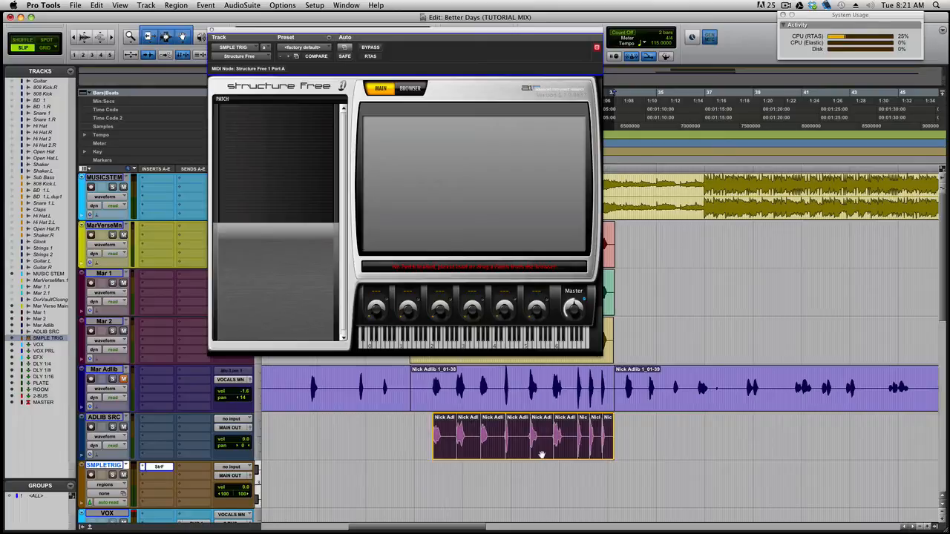
{"action": "left_click_drag", "start_coordinate": [542, 454], "coordinate": [280, 141]}
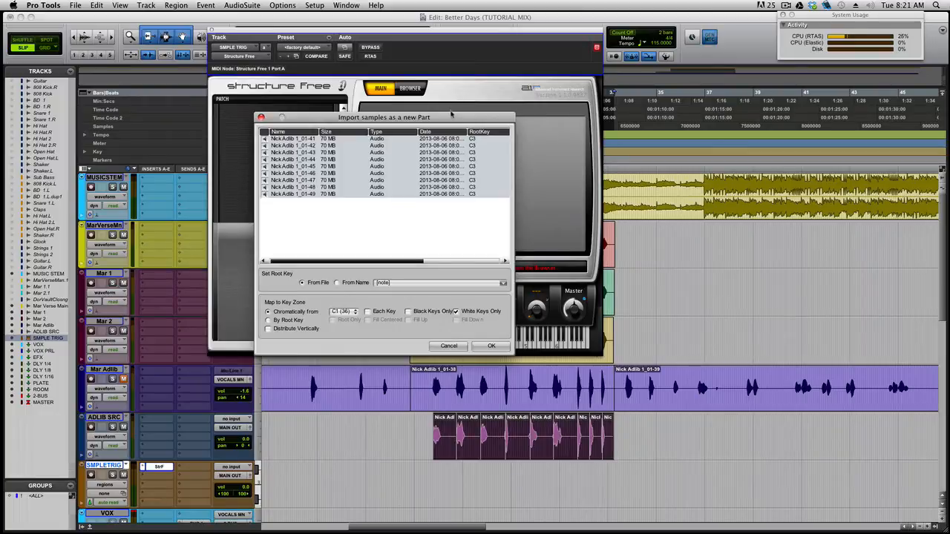
{"action": "left_click_drag", "start_coordinate": [449, 118], "coordinate": [581, 99]}
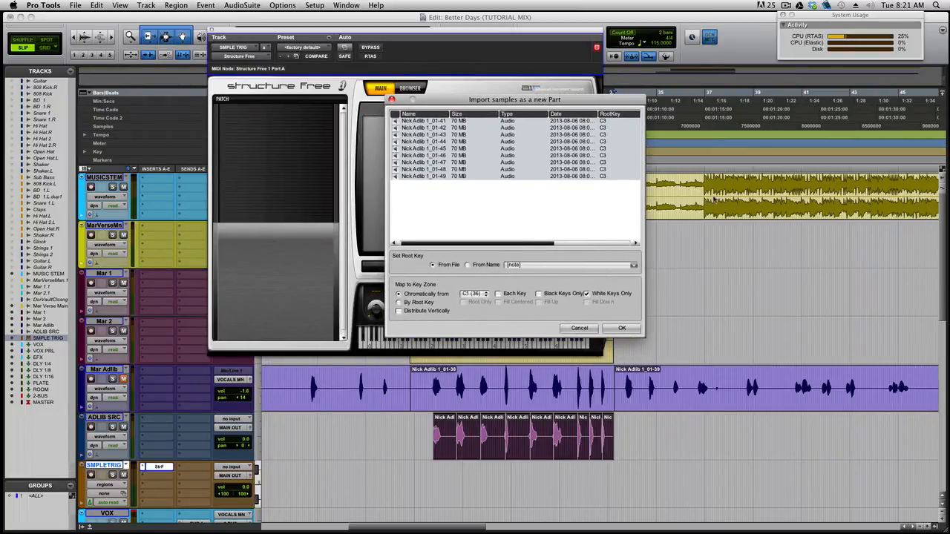
{"action": "left_click", "coordinate": [622, 328]}
Confirm importing the nine slices as a new part and rename the new patch ADLIB.
{"action": "left_click", "coordinate": [623, 330]}
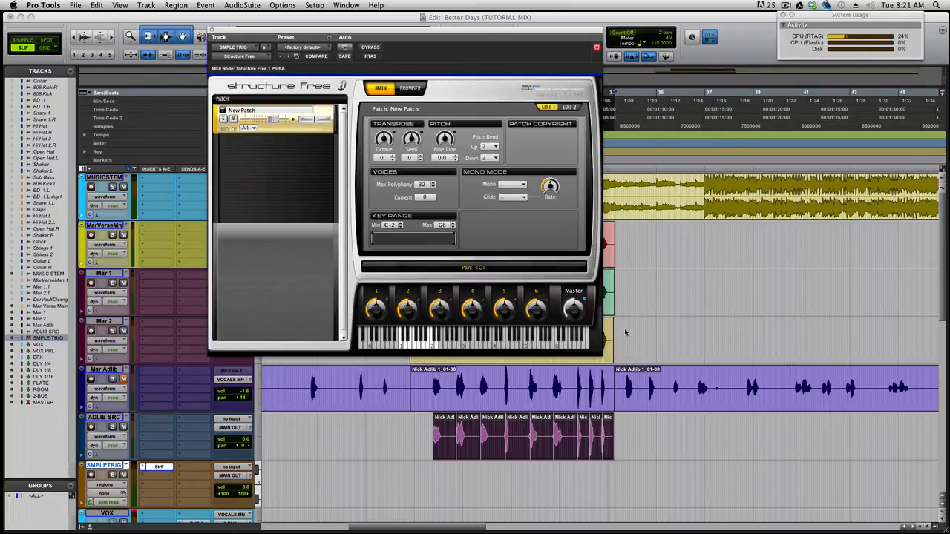
{"action": "double_click", "coordinate": [278, 110]}
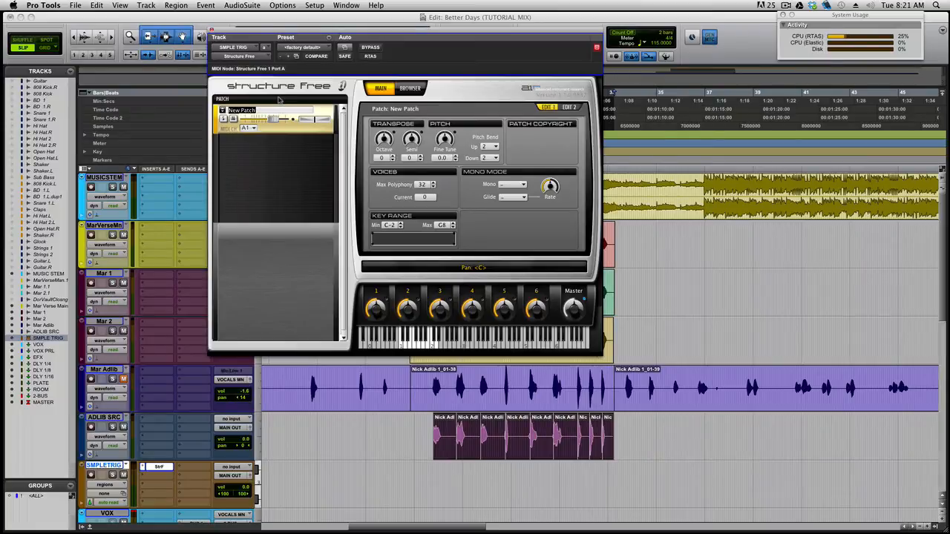
{"action": "type", "text": "AD:IBS"}
{"action": "left_click", "coordinate": [306, 109]}
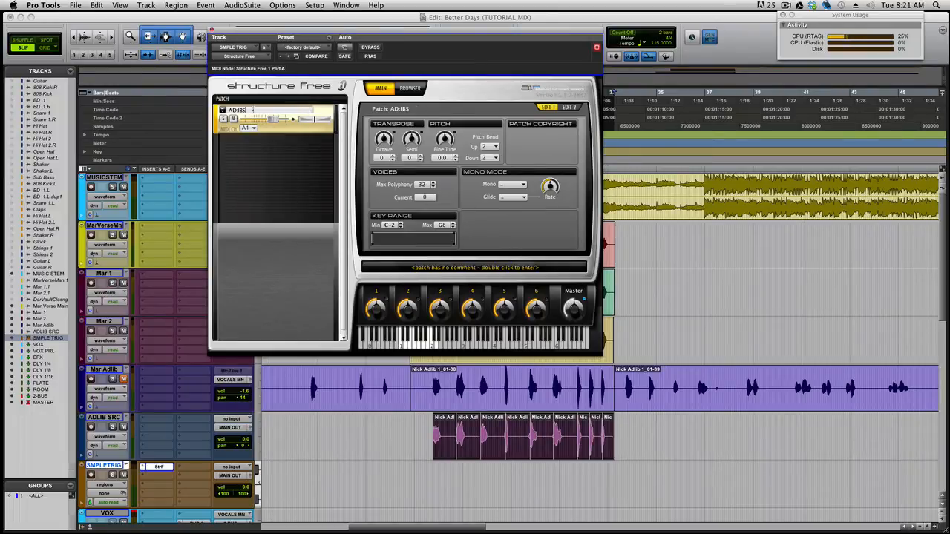
{"action": "key", "text": "shift+Left"}
{"action": "key", "text": "shift+Left"}
{"action": "key", "text": "shift+Left"}
{"action": "key", "text": "shift+Left"}
{"action": "key", "text": "shift+Left"}
{"action": "key", "text": "shift+Left"}
{"action": "type", "text": "ADLI"}
{"action": "left_click", "coordinate": [290, 163]}
On the EDIT 2 page, raise Filter and Amp Envelope sustain and release sliders to +100%.
{"action": "left_click", "coordinate": [570, 108]}
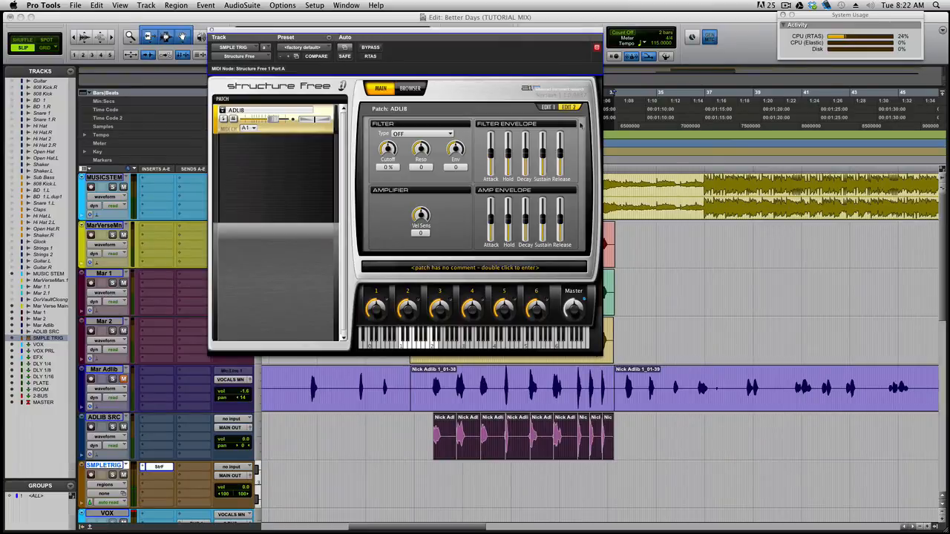
{"action": "left_click_drag", "start_coordinate": [544, 152], "coordinate": [560, 164]}
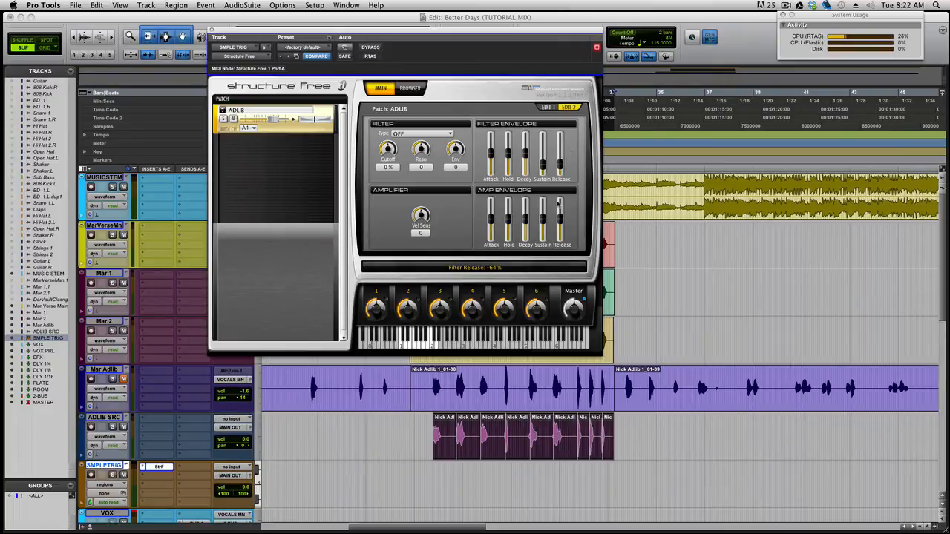
{"action": "left_click_drag", "start_coordinate": [560, 217], "coordinate": [544, 237]}
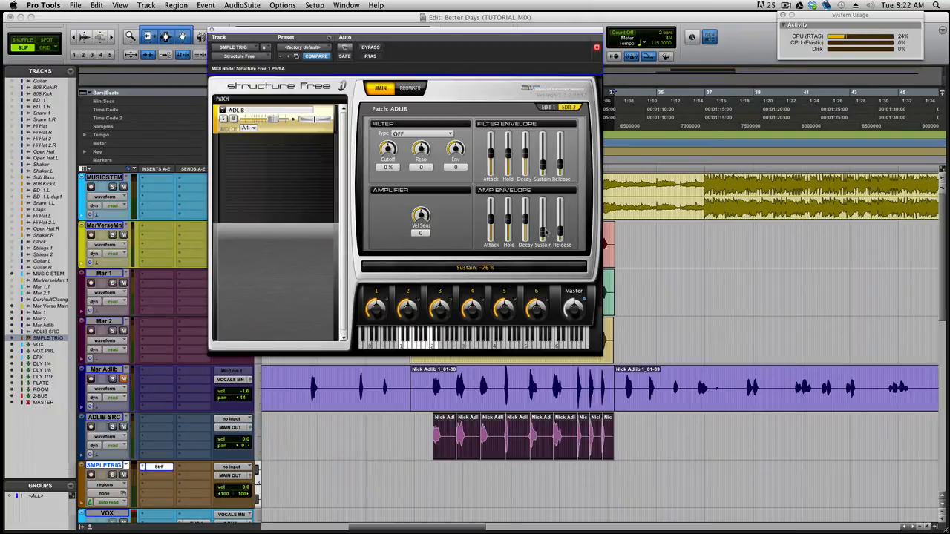
{"action": "left_click_drag", "start_coordinate": [543, 227], "coordinate": [542, 201]}
{"action": "left_click_drag", "start_coordinate": [560, 234], "coordinate": [559, 202]}
{"action": "left_click_drag", "start_coordinate": [542, 171], "coordinate": [548, 122]}
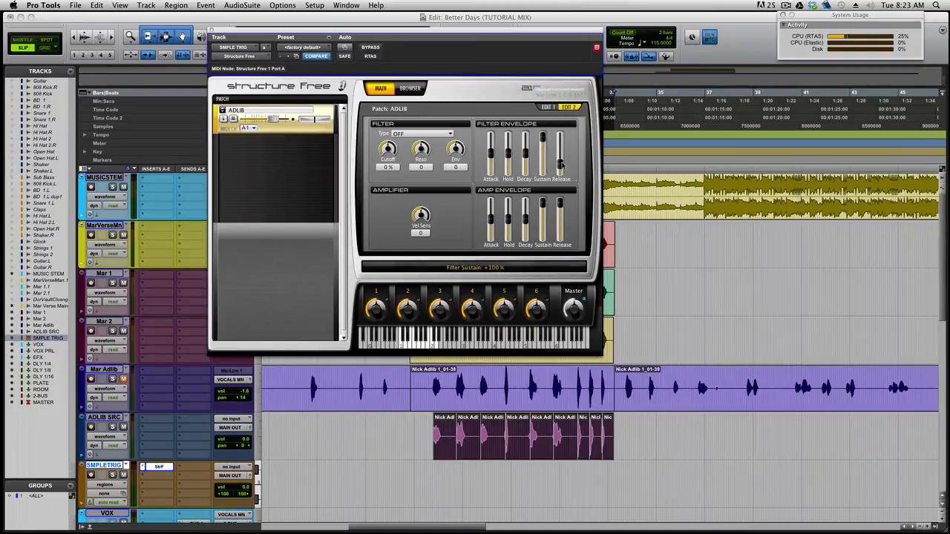
{"action": "left_click_drag", "start_coordinate": [561, 164], "coordinate": [560, 127]}
Close Structure Free, mute ADLIB SRC, and place the start point at 8|4|701.
{"action": "left_click", "coordinate": [211, 32]}
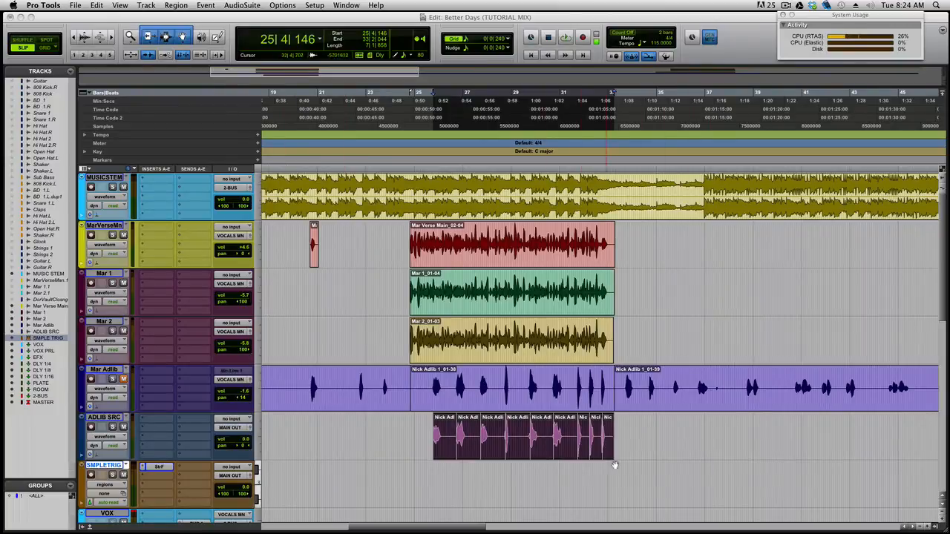
{"action": "left_click", "coordinate": [123, 427]}
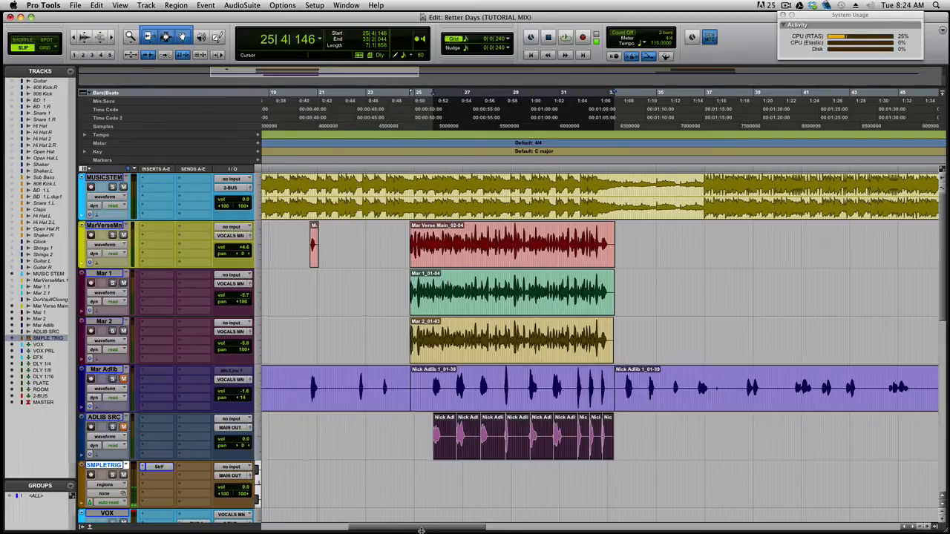
{"action": "scroll", "coordinate": [417, 529], "scroll_direction": "left", "scroll_amount": 10}
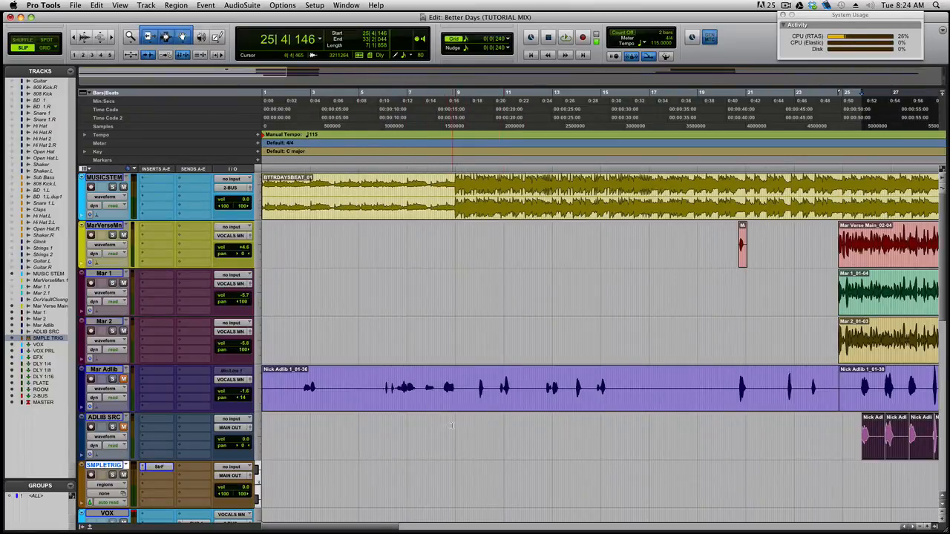
{"action": "left_click", "coordinate": [455, 479]}
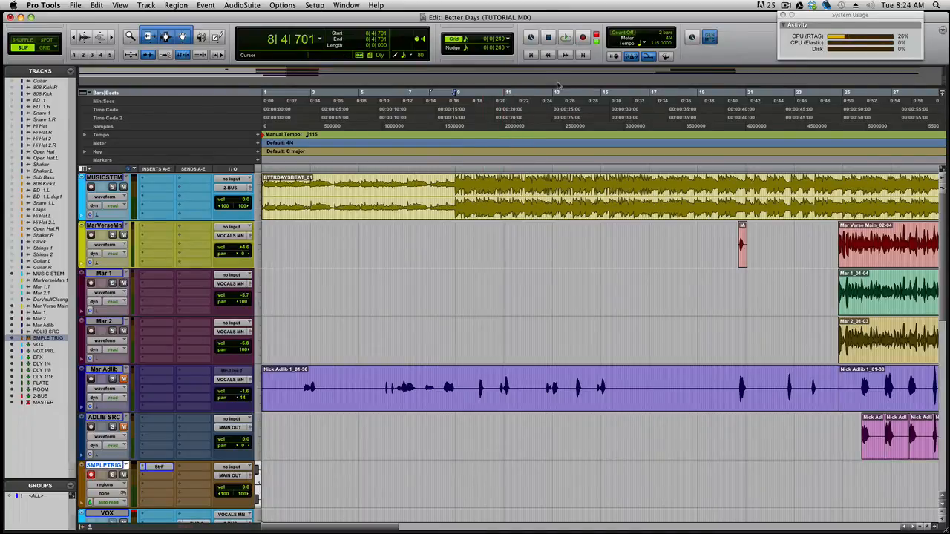
Record trigger notes on SMPLETRIG, producing the SMPLE TRIG-01 region across bars 8–25.
{"action": "key", "text": "F12"}
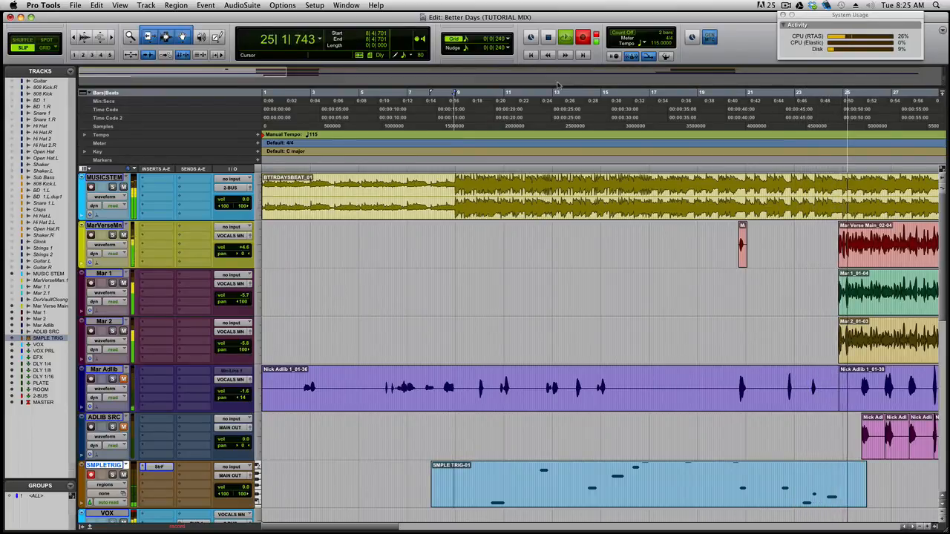
{"action": "key", "text": "space"}
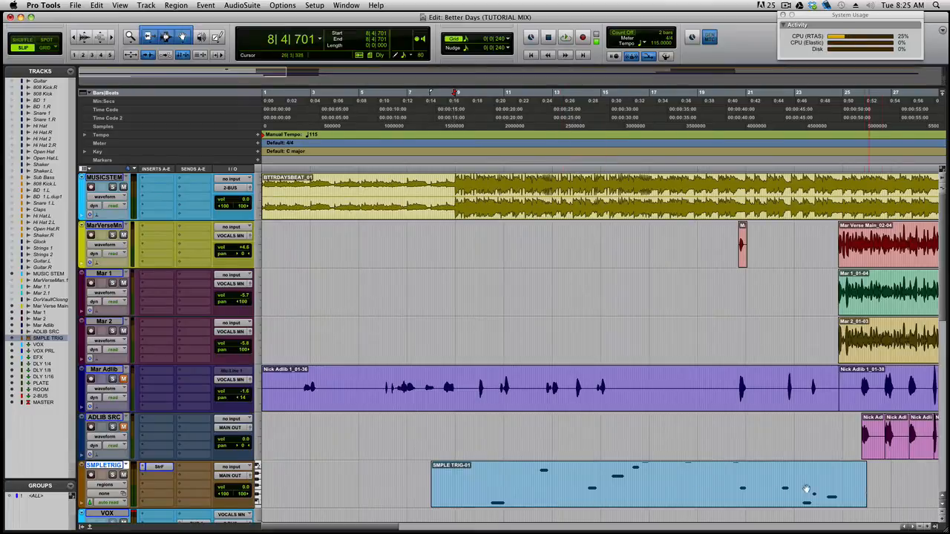
Select the SMPLE TRIG-01 clip and review Tempo Operations, leaving the curve Constant.
{"action": "left_click", "coordinate": [656, 503]}
{"action": "left_click", "coordinate": [208, 5]}
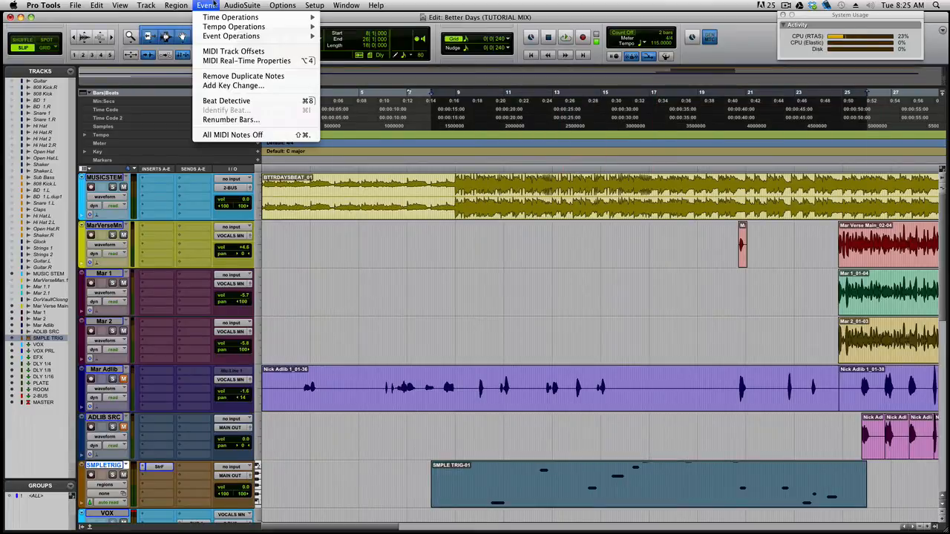
{"action": "mouse_move", "coordinate": [221, 16]}
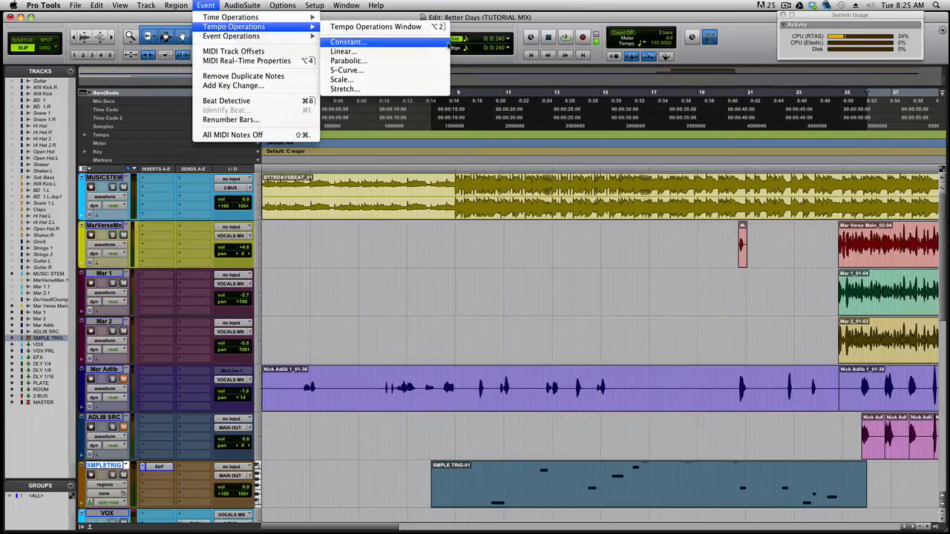
{"action": "left_click", "coordinate": [436, 26]}
{"action": "left_click", "coordinate": [469, 226]}
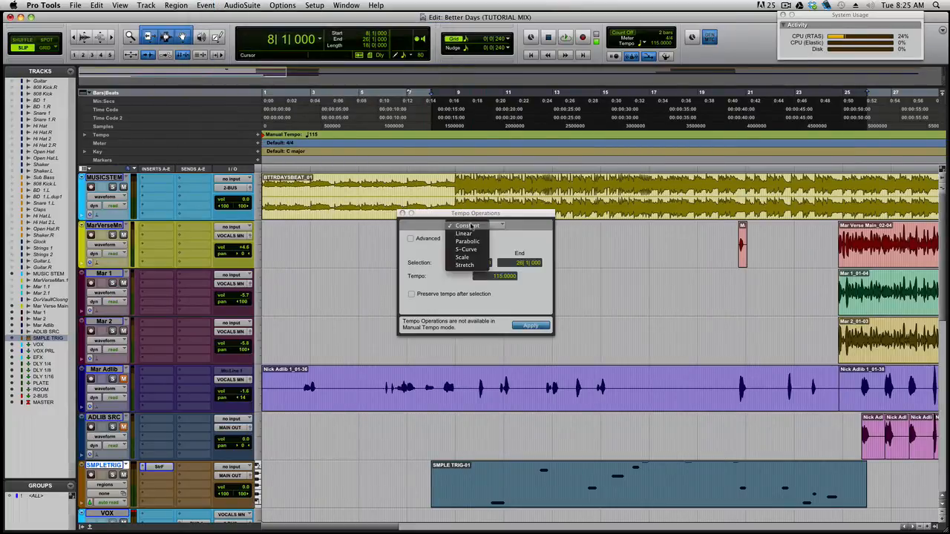
{"action": "left_click", "coordinate": [466, 226]}
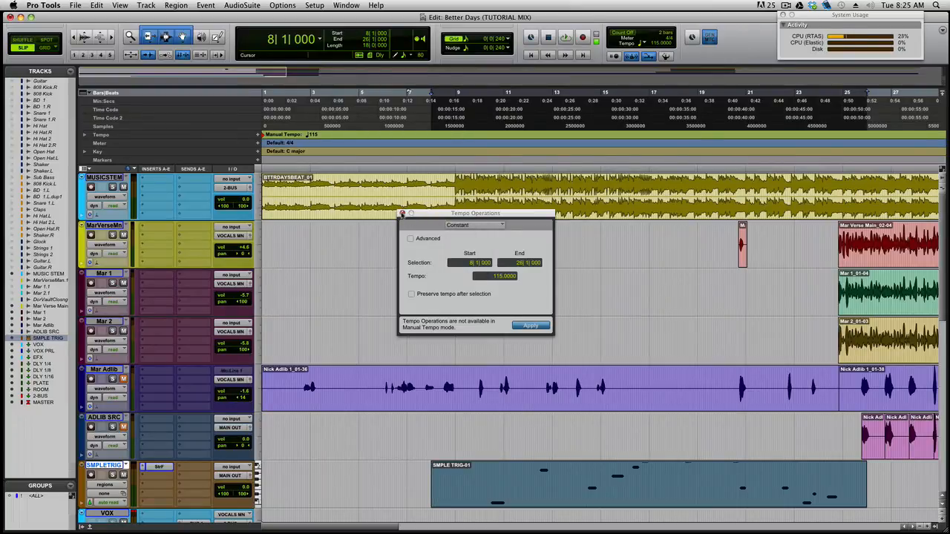
{"action": "left_click", "coordinate": [402, 214]}
{"action": "left_click", "coordinate": [199, 4]}
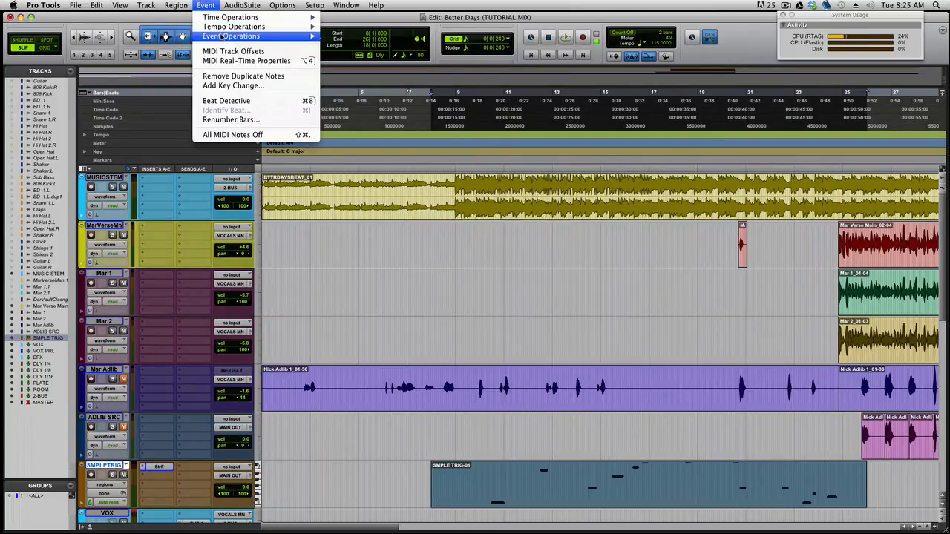
Quantize the SMPLE TRIG-01 notes to a 1/8-note grid and switch to Grid mode.
{"action": "mouse_move", "coordinate": [223, 37]}
{"action": "left_click", "coordinate": [371, 51]}
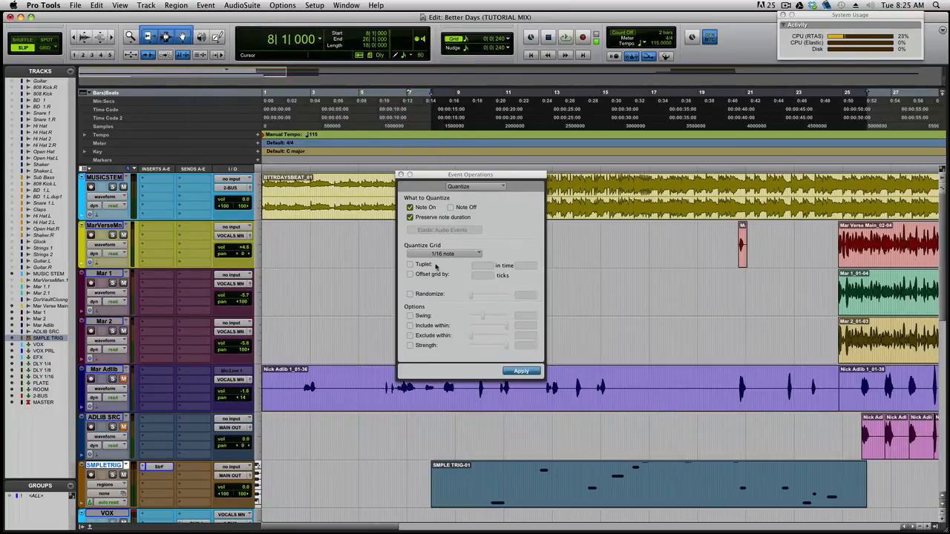
{"action": "left_click", "coordinate": [447, 255]}
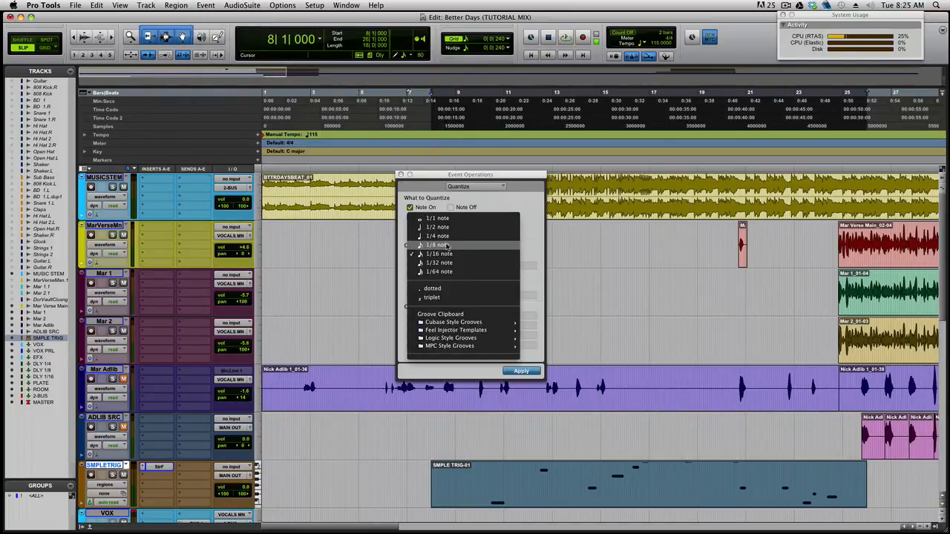
{"action": "left_click", "coordinate": [446, 246]}
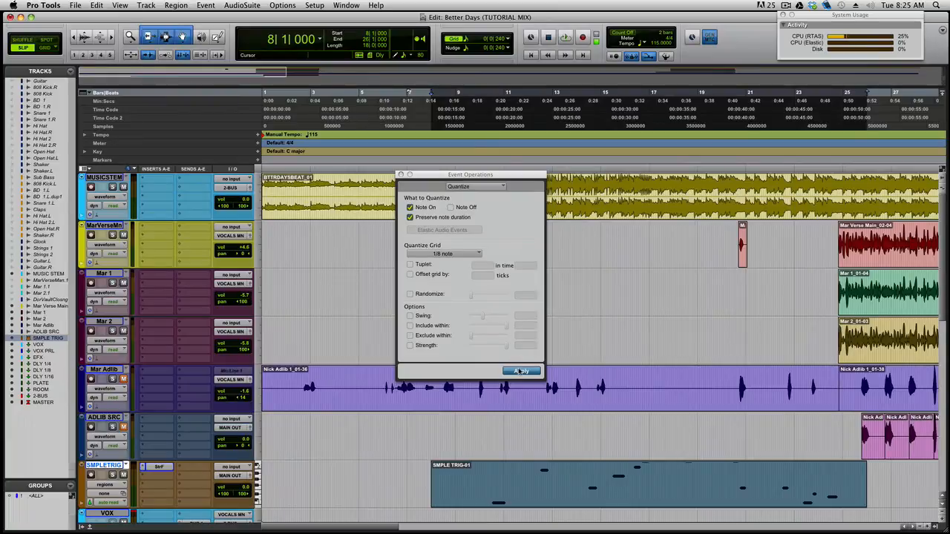
{"action": "left_click", "coordinate": [521, 371]}
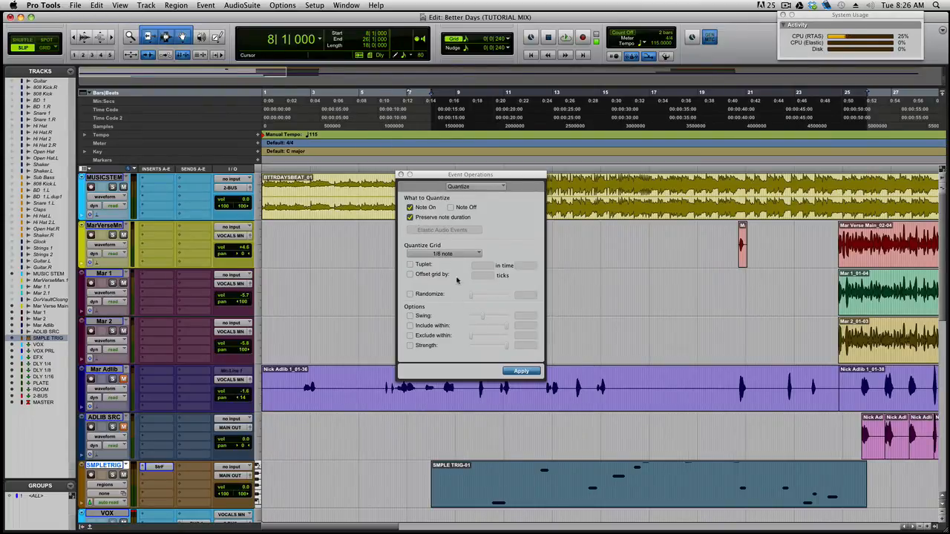
{"action": "left_click", "coordinate": [45, 48]}
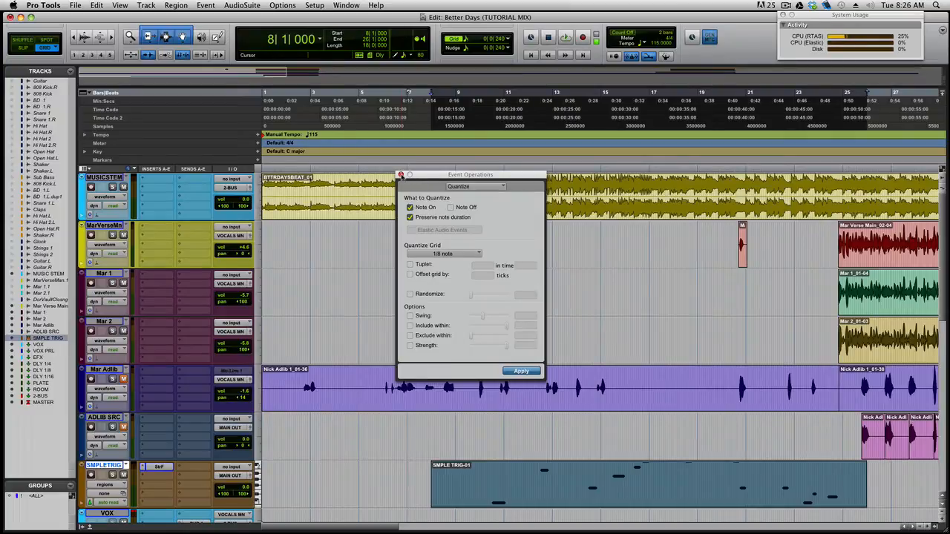
{"action": "left_click", "coordinate": [400, 175]}
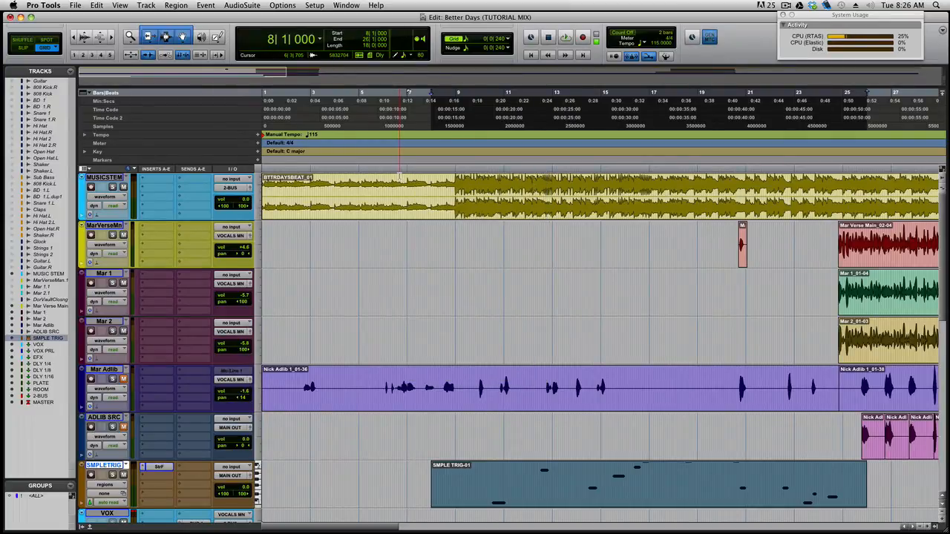